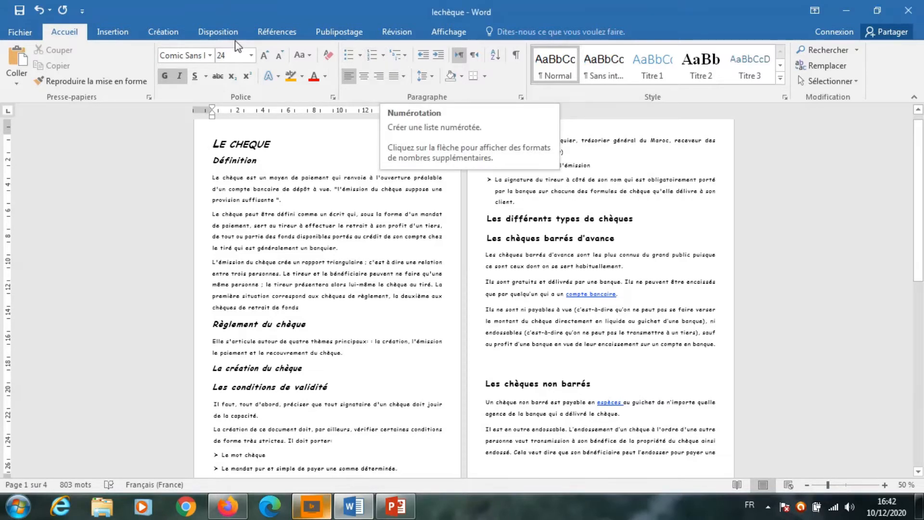
# Insert a page break before the title "Le chèque" and enter the heading "Table des matieres" on the new first page
pyautogui.click(278, 33)
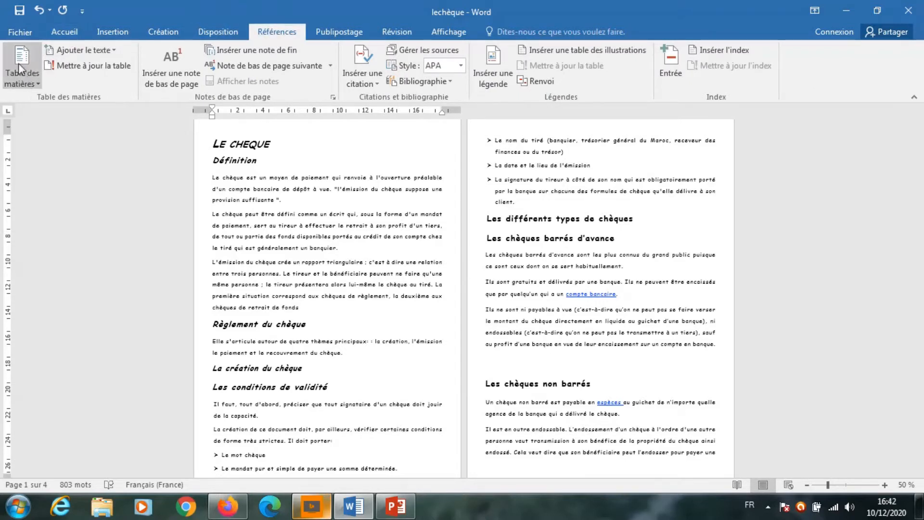
pyautogui.click(72, 31)
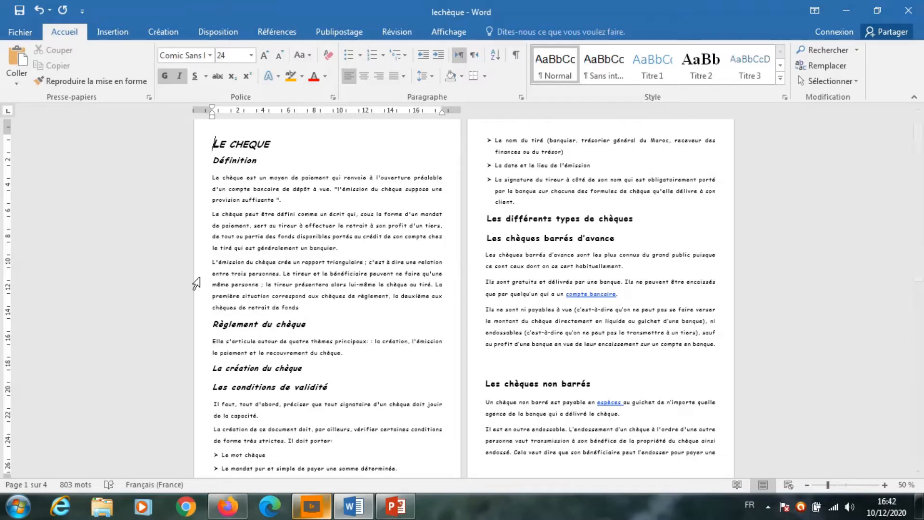
pyautogui.hotkey('ctrl', 'Return')
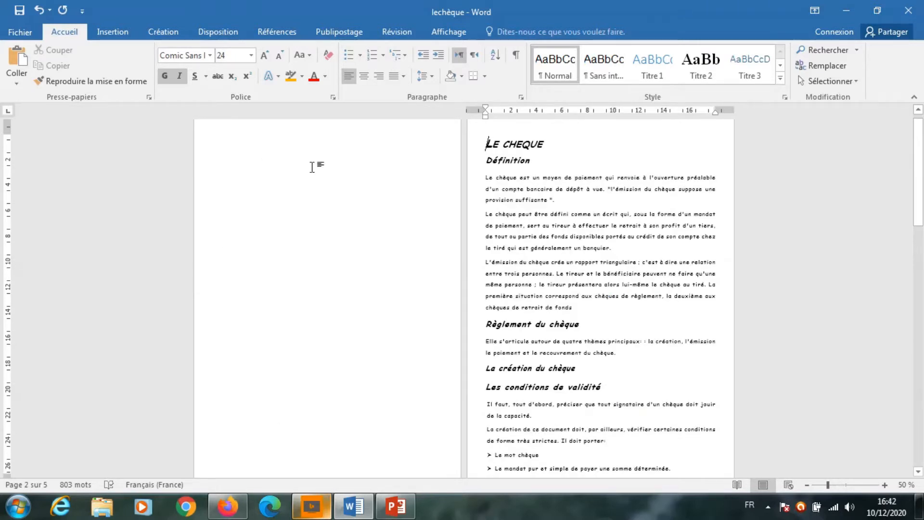
pyautogui.click(229, 140)
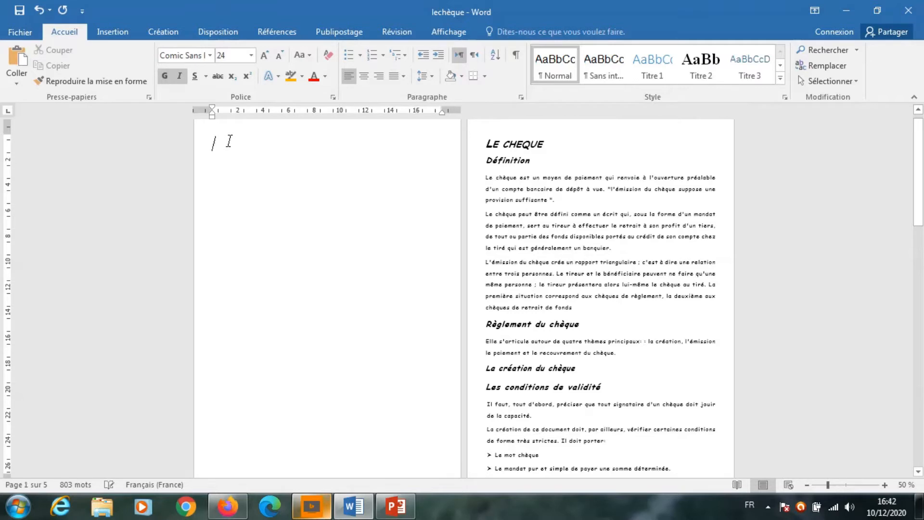
pyautogui.write('TA')
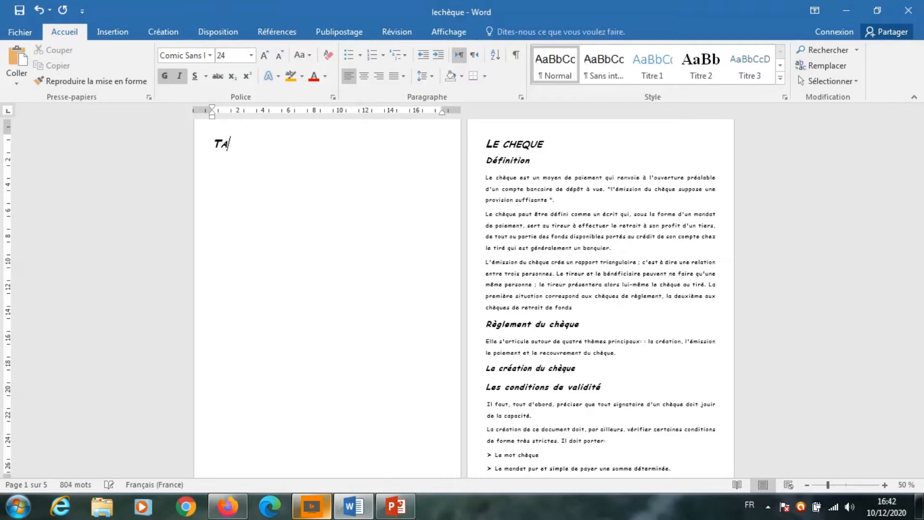
pyautogui.write('ble des matiere')
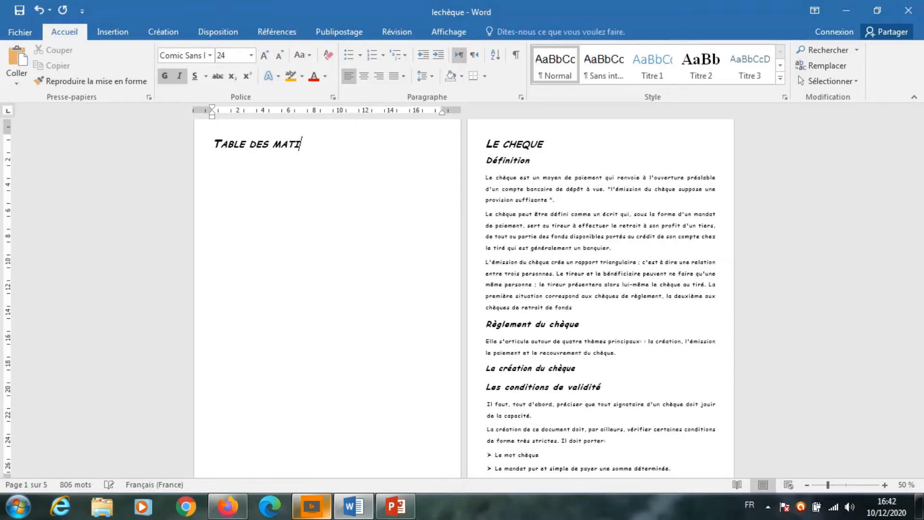
pyautogui.write('s')
pyautogui.click(279, 57)
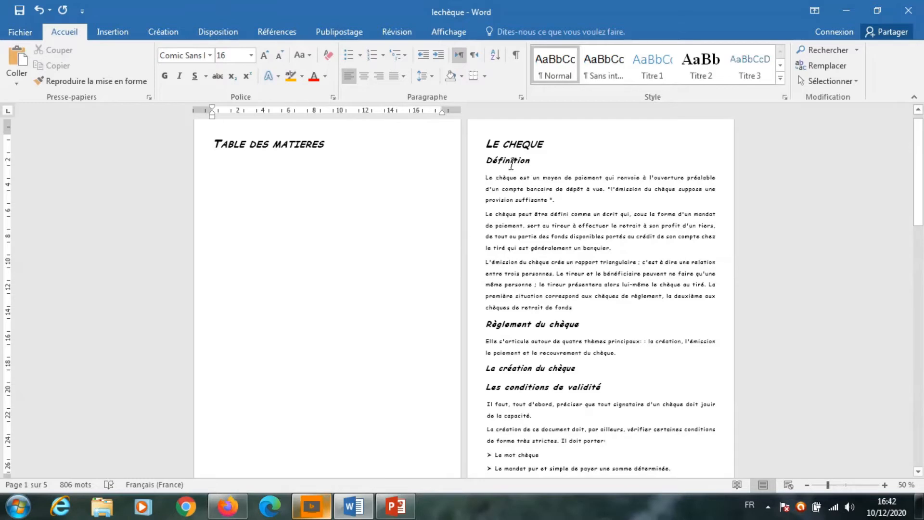
# Apply the Titre 1 style to the document title "Le chèque"
pyautogui.click(488, 143)
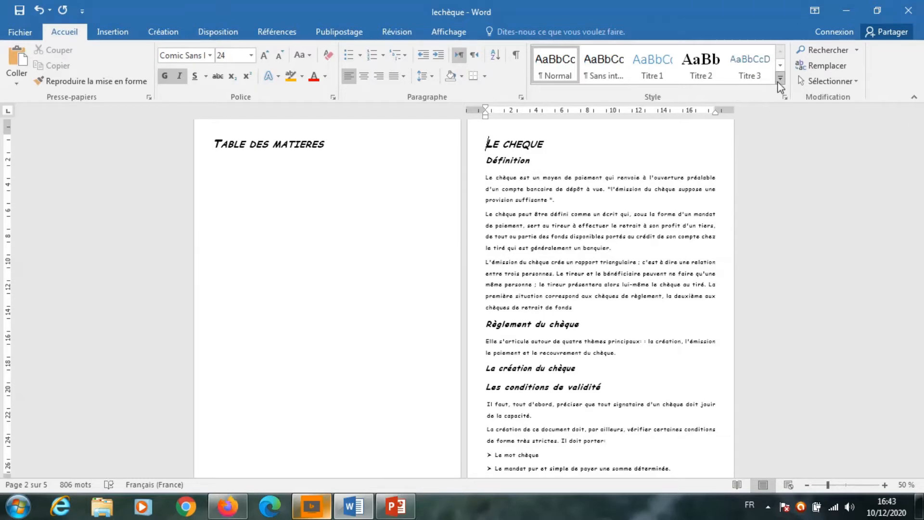
pyautogui.click(780, 78)
pyautogui.click(727, 12)
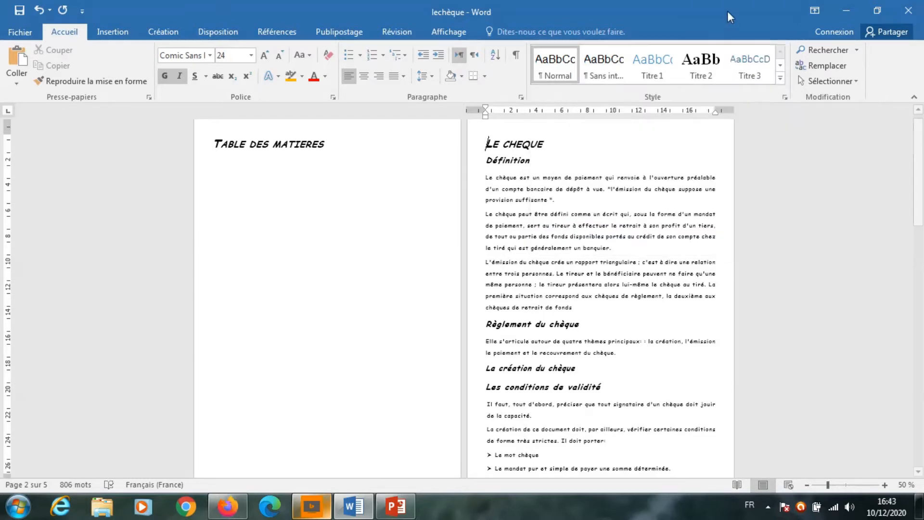
pyautogui.click(472, 145)
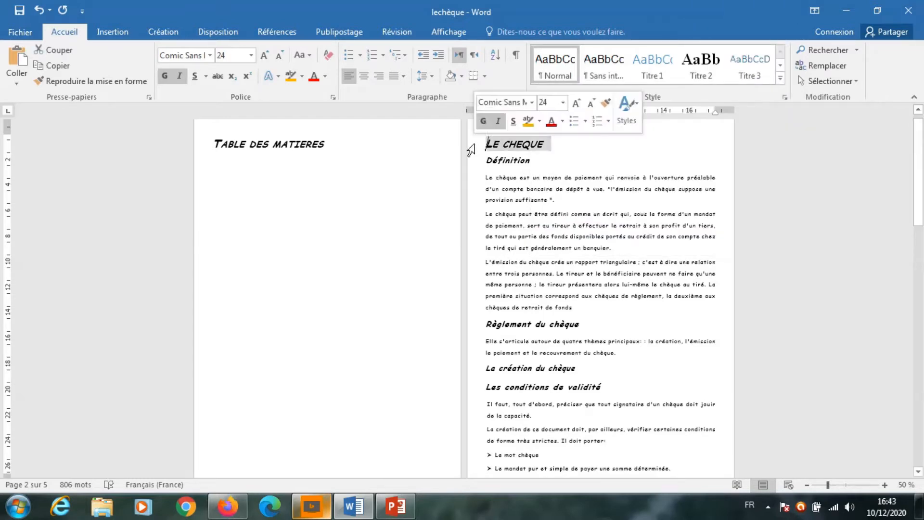
pyautogui.click(653, 76)
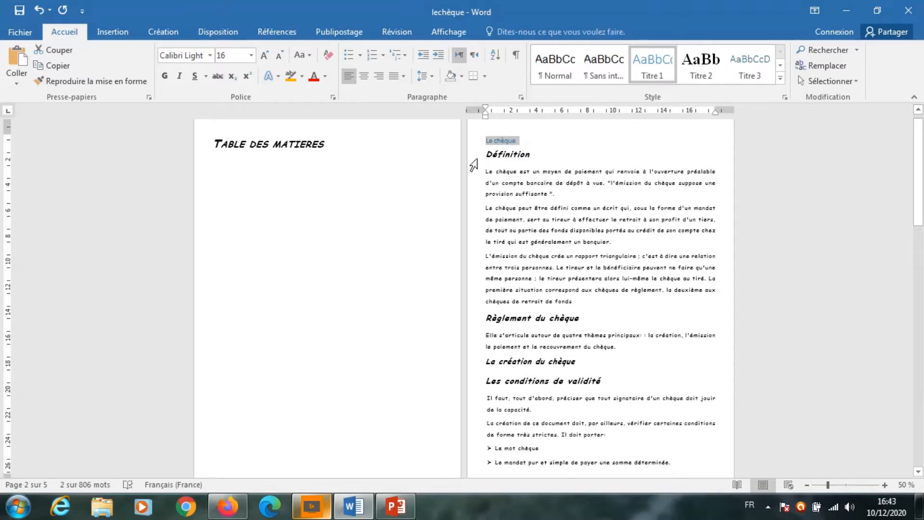
# Apply the Titre 2 style to the heading "Définition" and number it with the I., II., III. format
pyautogui.click(474, 161)
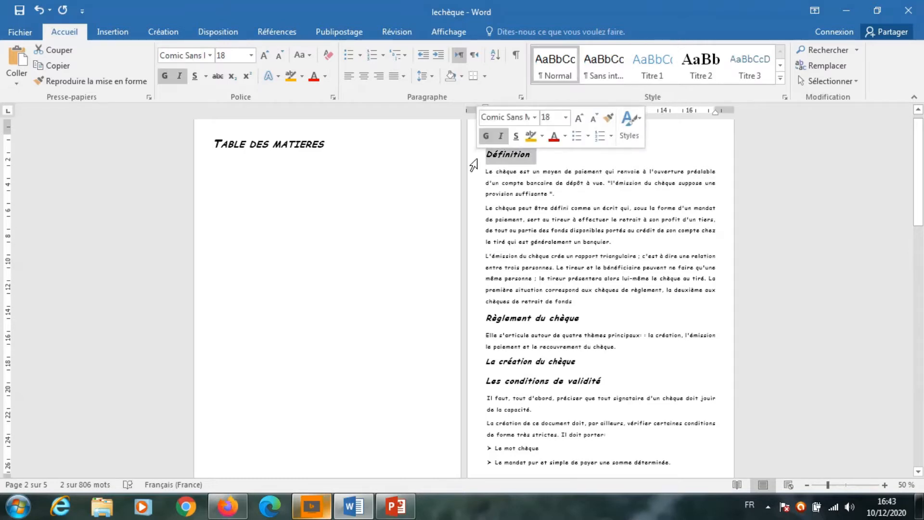
pyautogui.click(501, 139)
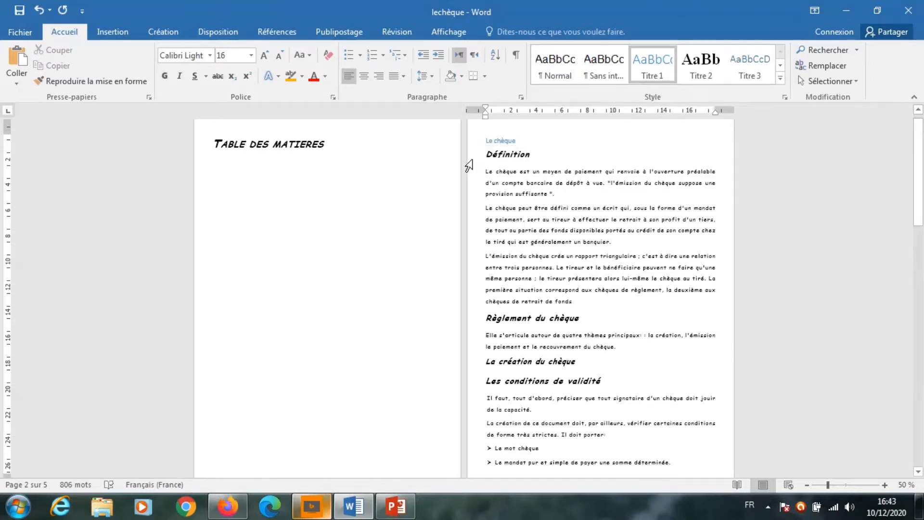
pyautogui.click(468, 166)
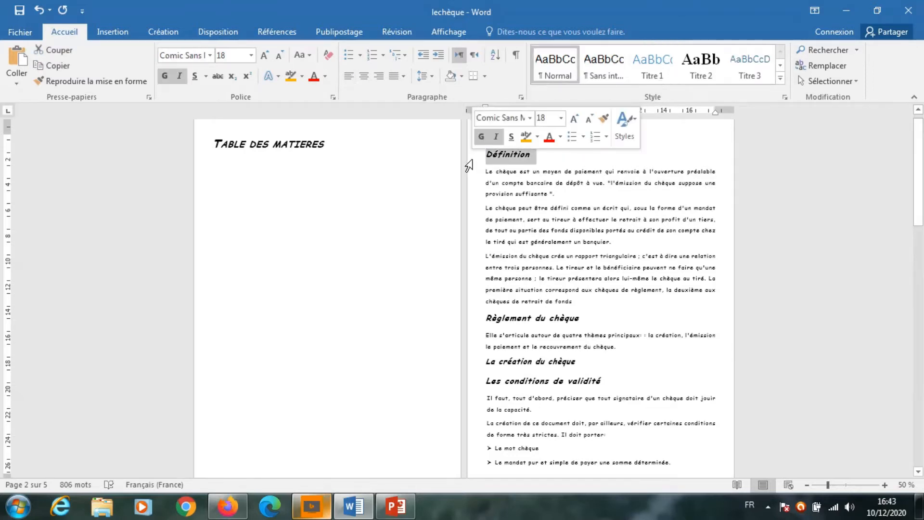
pyautogui.click(703, 77)
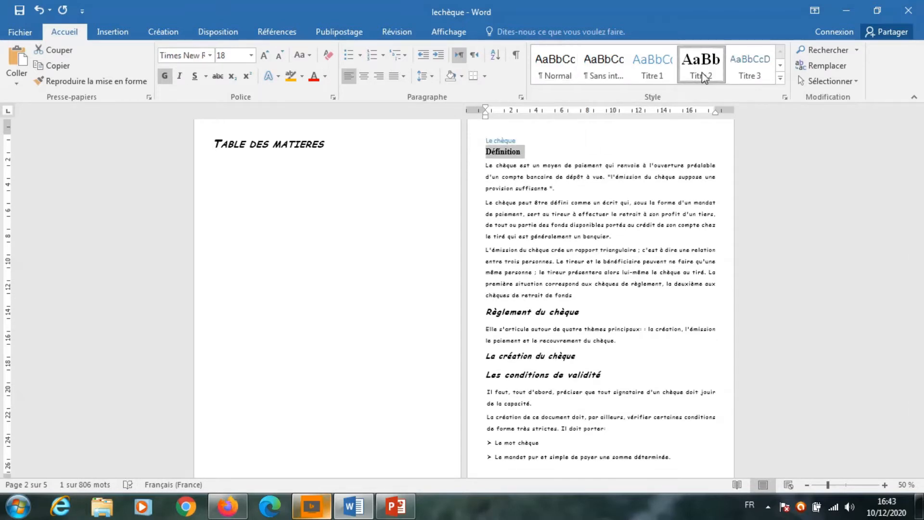
pyautogui.click(384, 50)
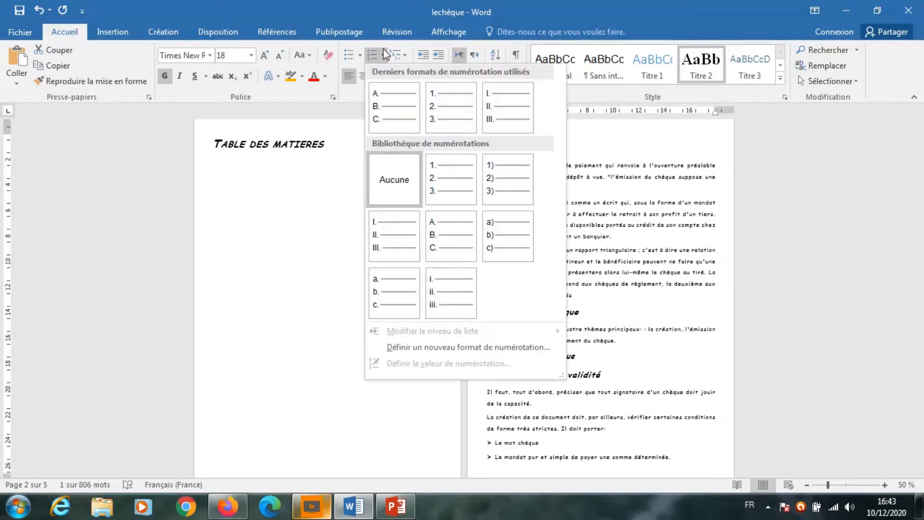
pyautogui.click(499, 109)
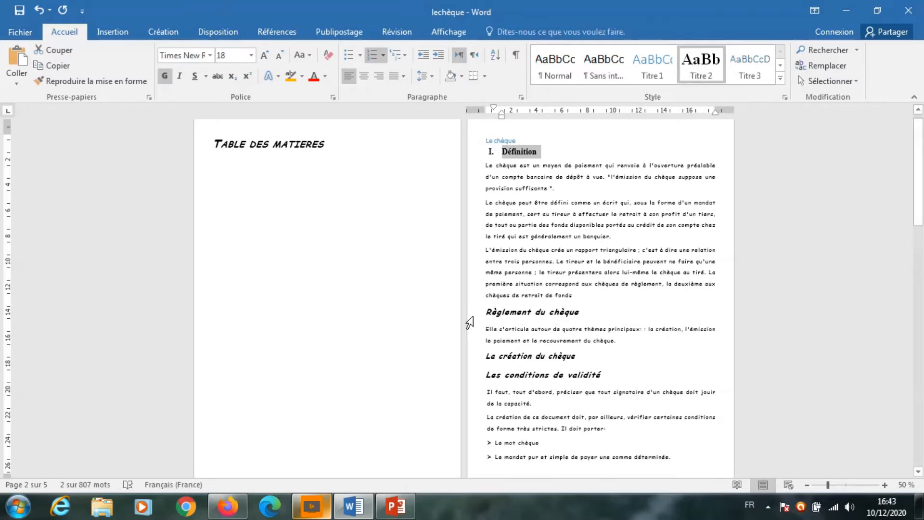
# Apply the Titre 2 style to "Règlement du chèque" with I., II., III. numbering, continuing the numbering from the previous heading
pyautogui.click(471, 318)
pyautogui.click(699, 72)
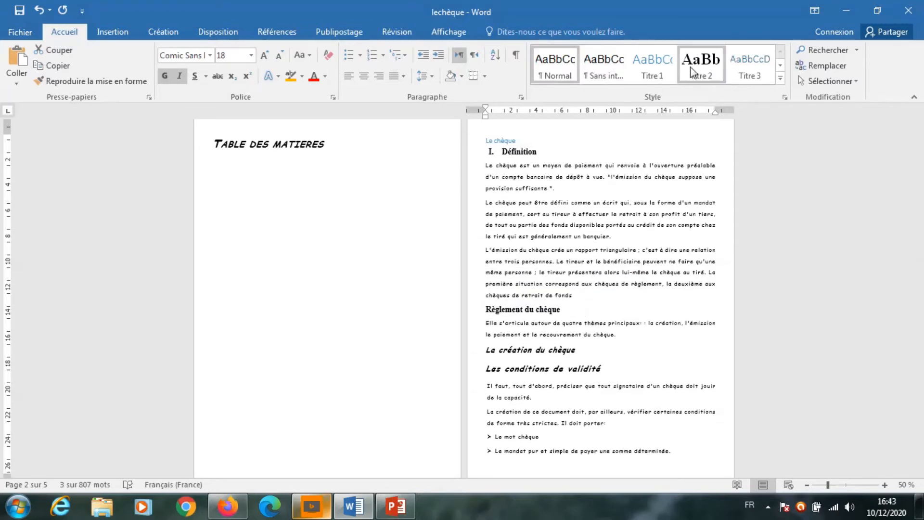
pyautogui.click(699, 72)
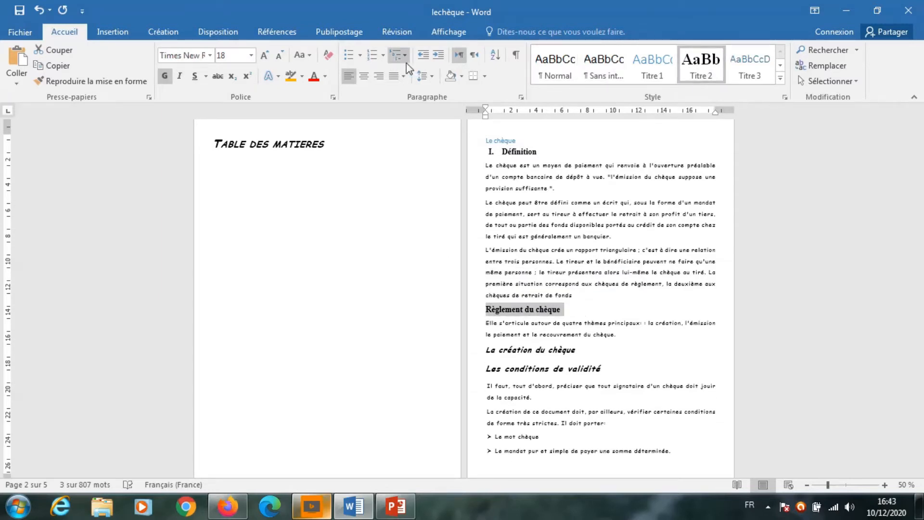
pyautogui.click(383, 56)
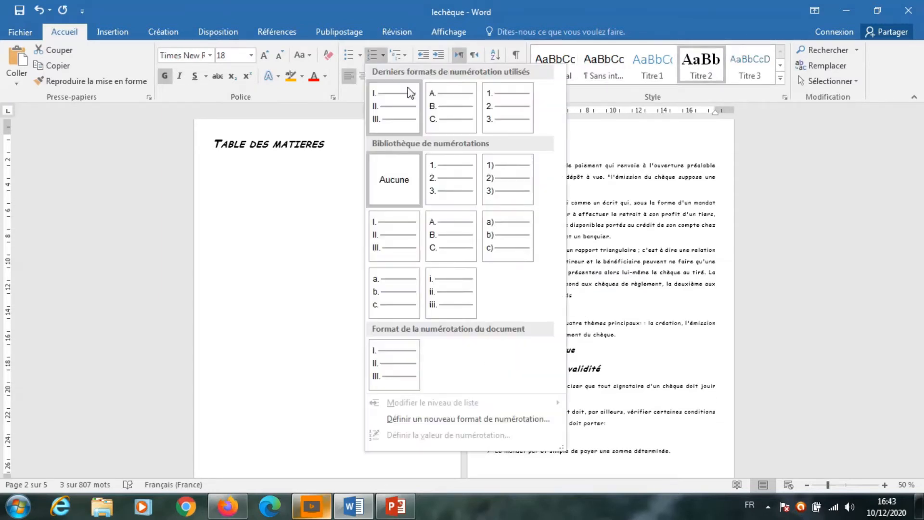
pyautogui.click(397, 226)
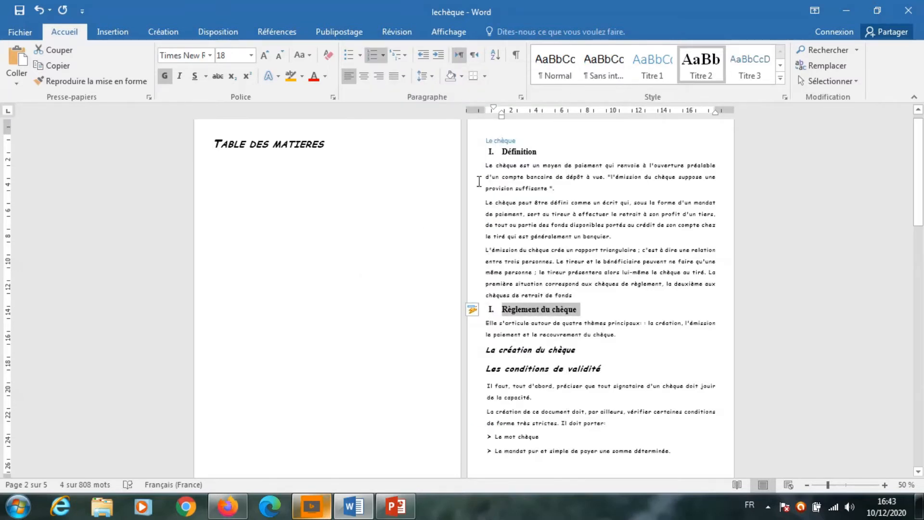
pyautogui.click(473, 313)
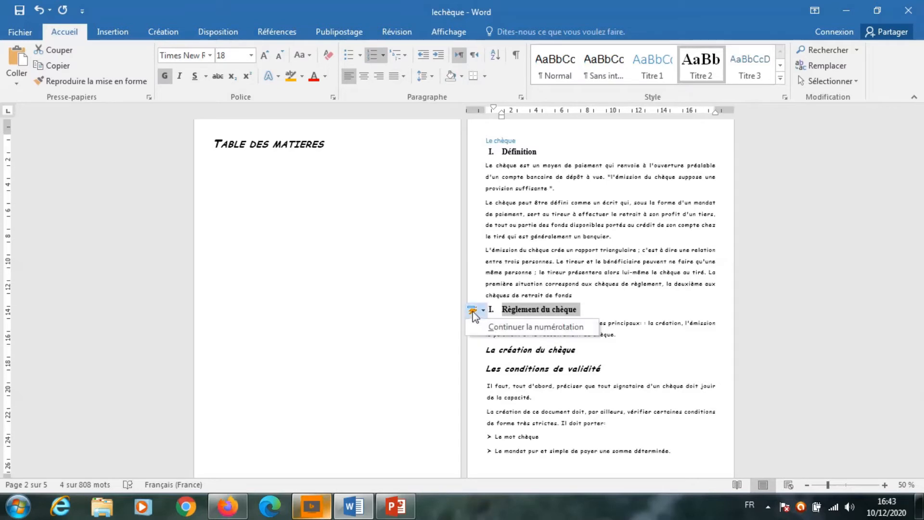
pyautogui.click(497, 327)
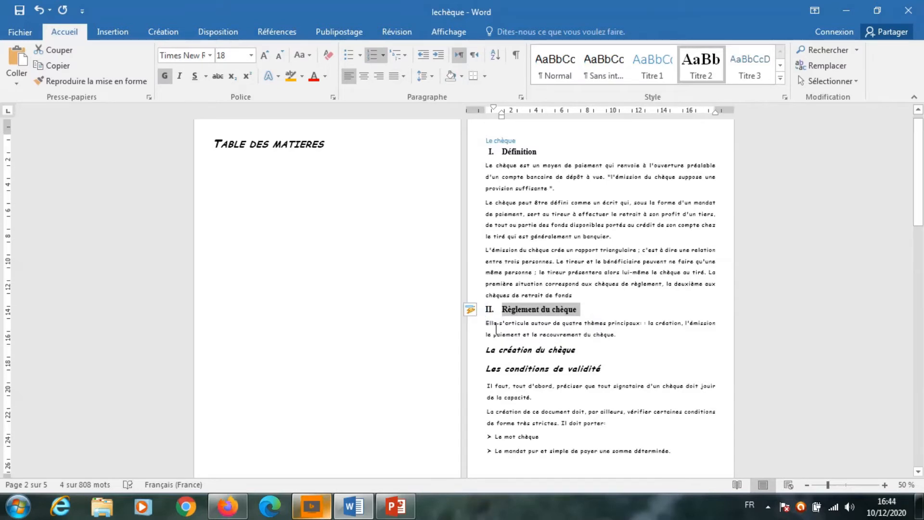
# Apply the Titre 3 style to the heading "La création du chèque" and number it with the A., B., C. format
pyautogui.click(486, 349)
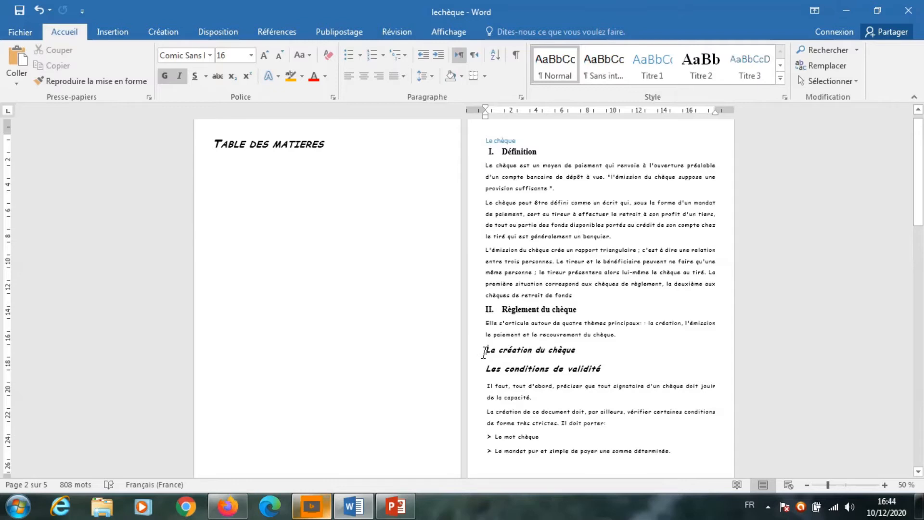
pyautogui.click(469, 354)
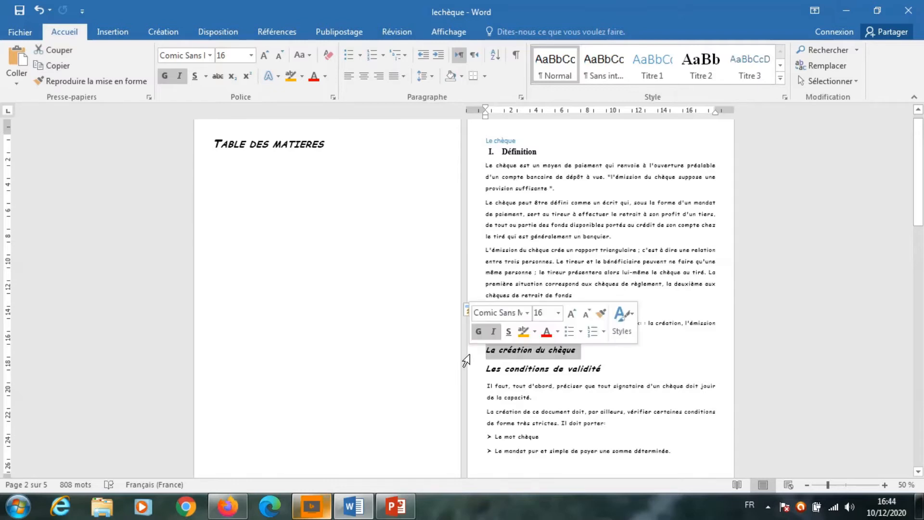
pyautogui.click(752, 68)
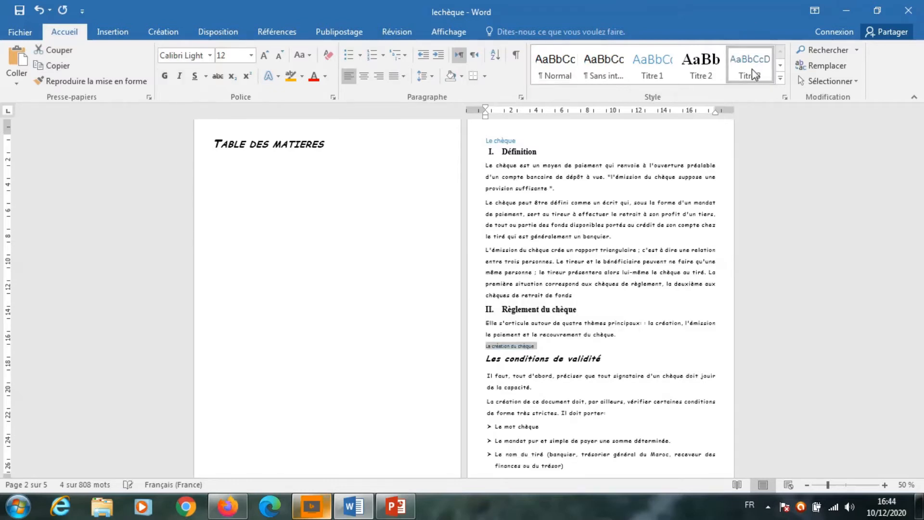
pyautogui.click(383, 55)
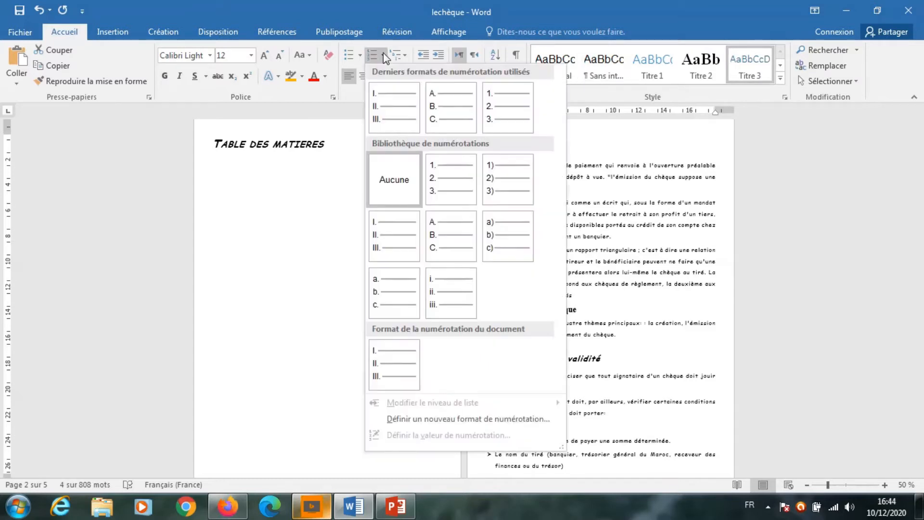
pyautogui.click(440, 108)
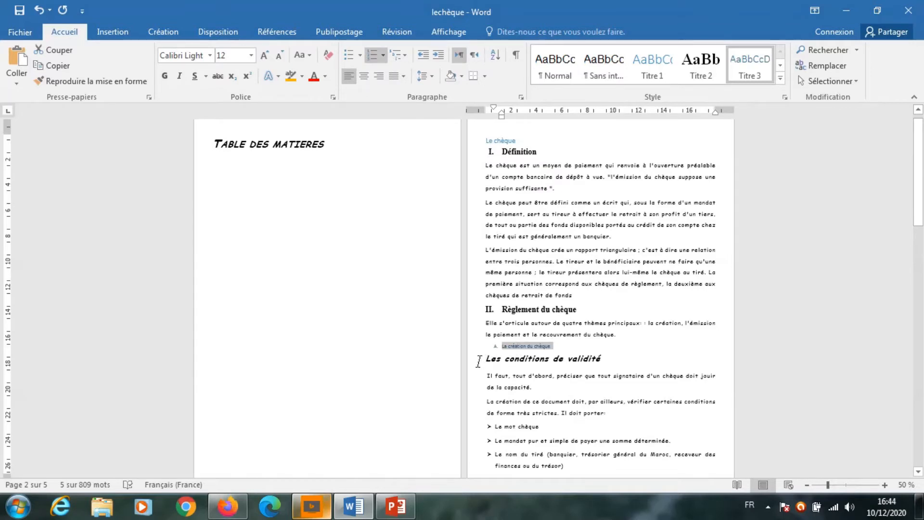
# Apply the Titre 4 style to the heading "Les conditions de validité"
pyautogui.click(487, 361)
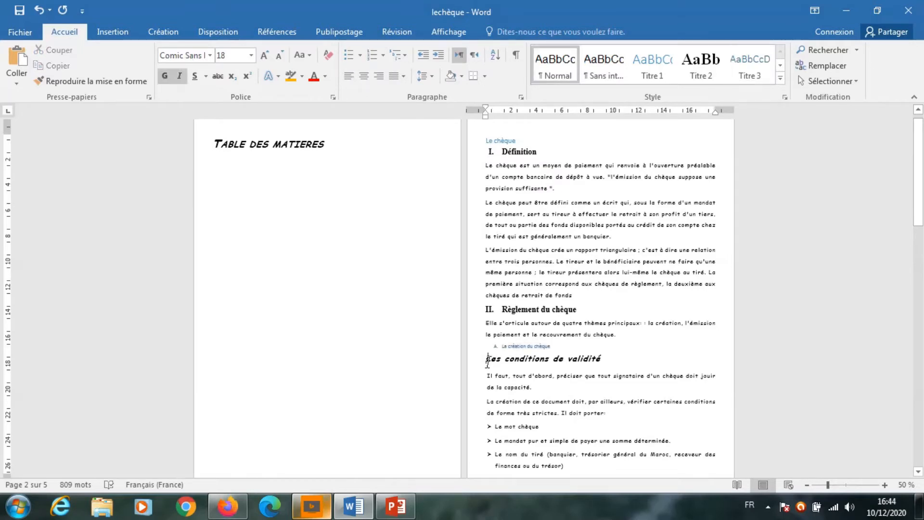
pyautogui.click(527, 347)
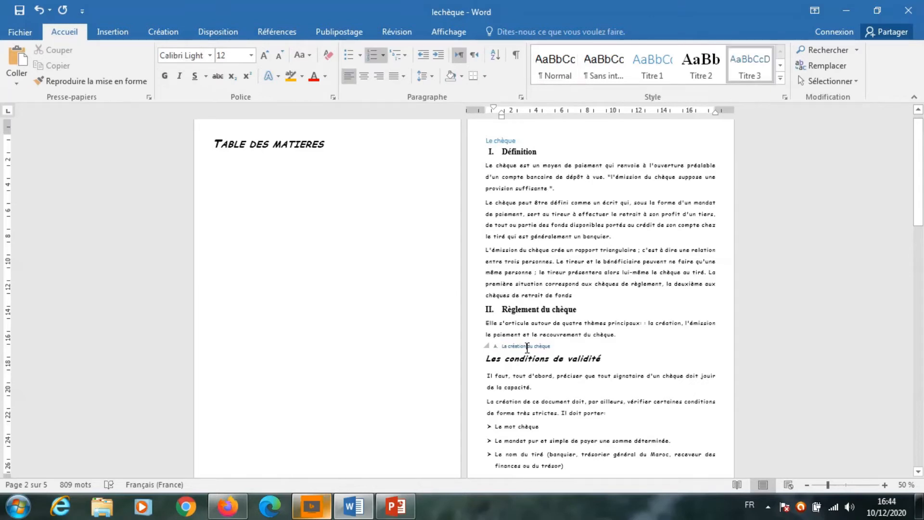
pyautogui.click(472, 366)
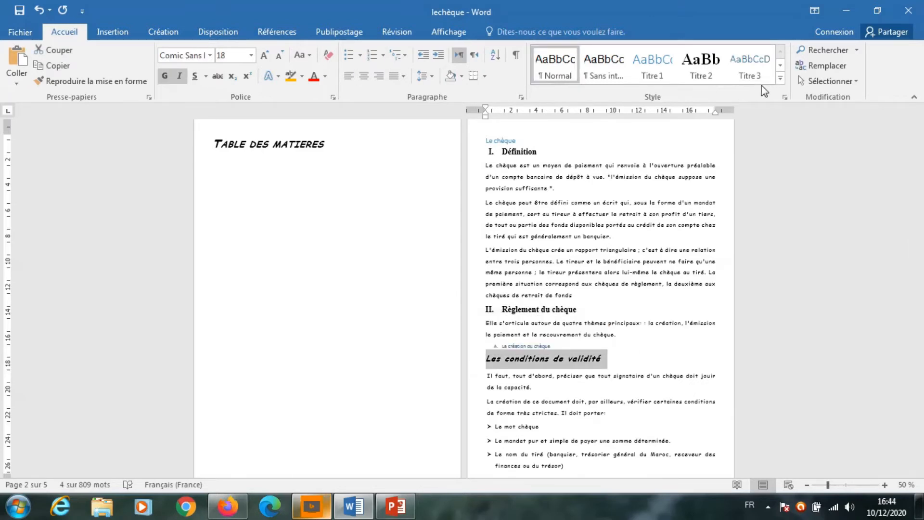
pyautogui.click(779, 80)
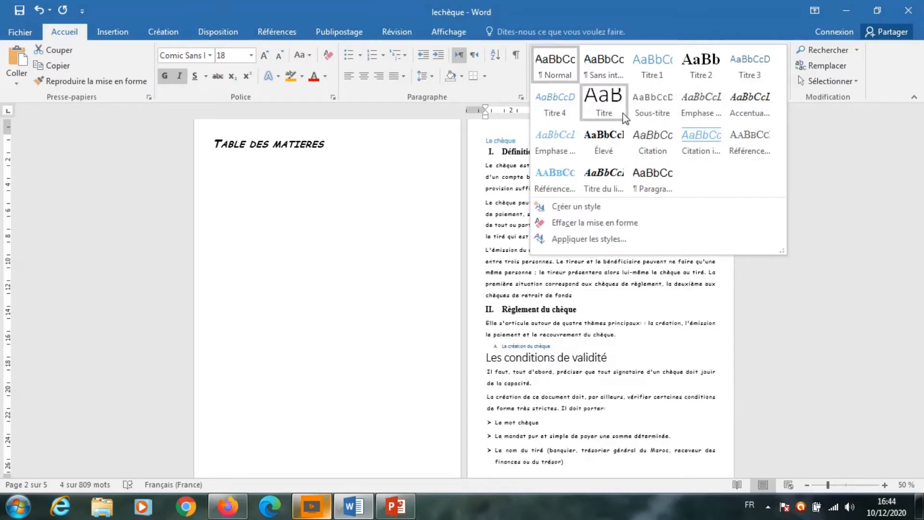
pyautogui.click(560, 118)
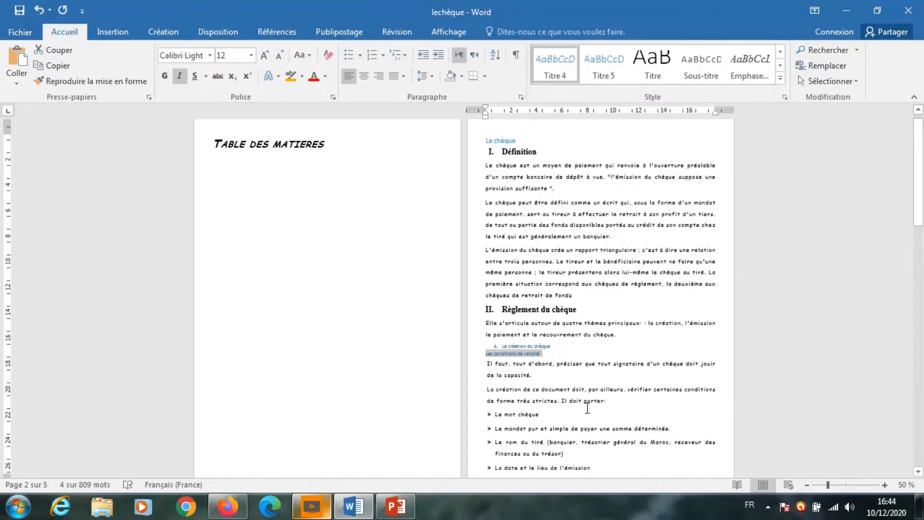
pyautogui.click(918, 471)
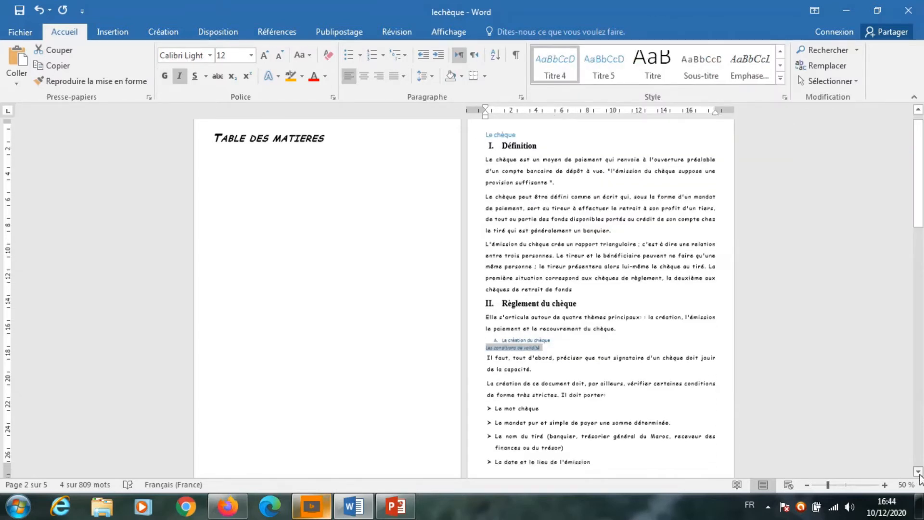
pyautogui.click(919, 474)
pyautogui.click(918, 473)
pyautogui.click(919, 473)
pyautogui.click(918, 474)
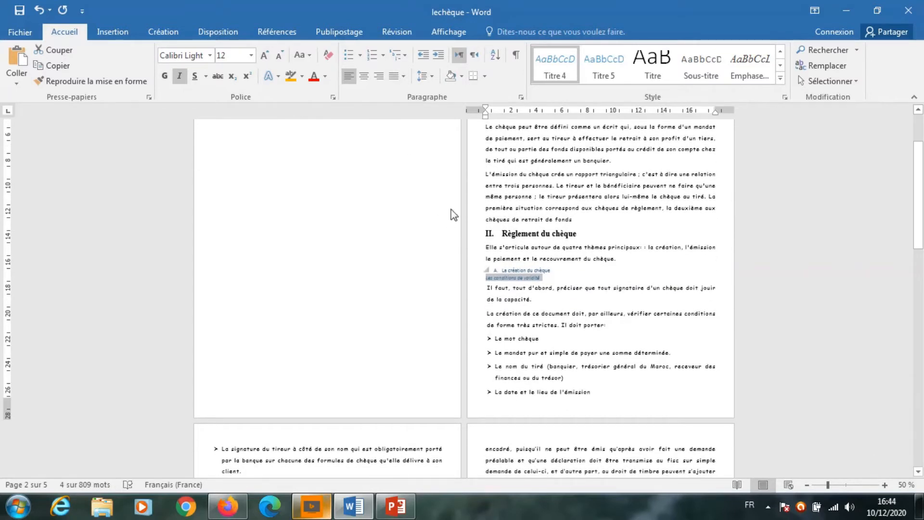
# Number the heading "Les conditions de validité" with the 1., 2., 3. format
pyautogui.click(382, 51)
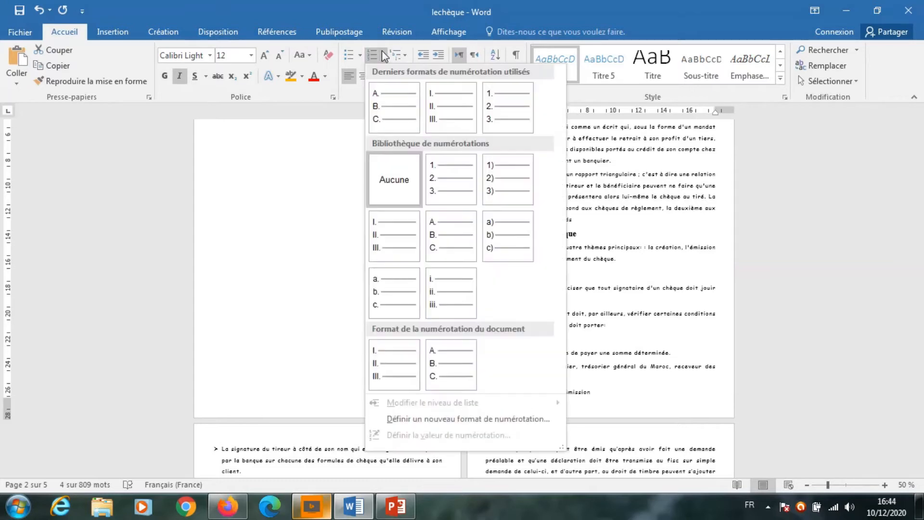
pyautogui.click(501, 115)
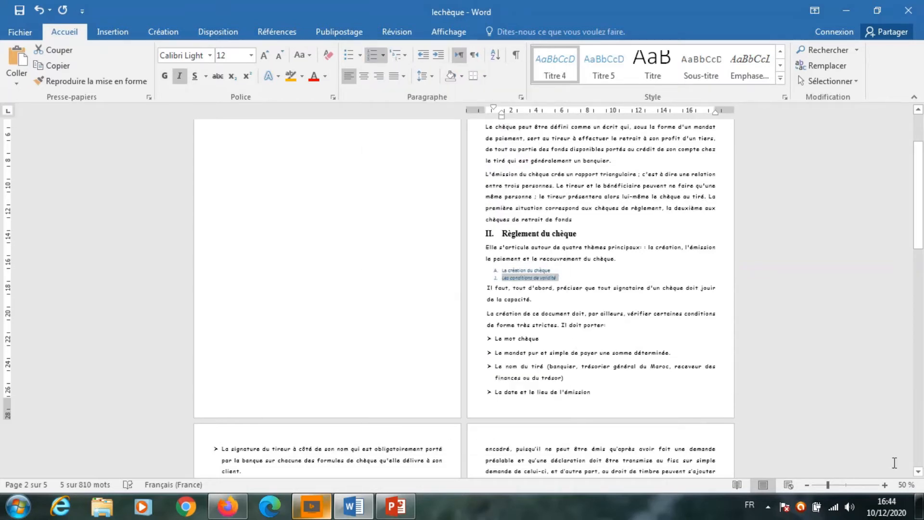
# Apply the Titre 2 style to "Les différents types de chèques" with I., II., III. numbering, continuing the numbering from the previous headings
pyautogui.scroll(-3, 918, 473)
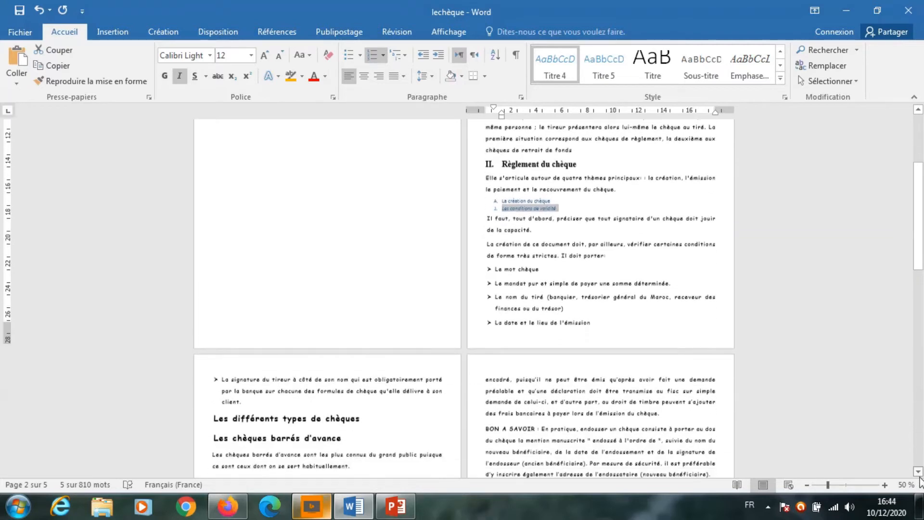
pyautogui.click(919, 476)
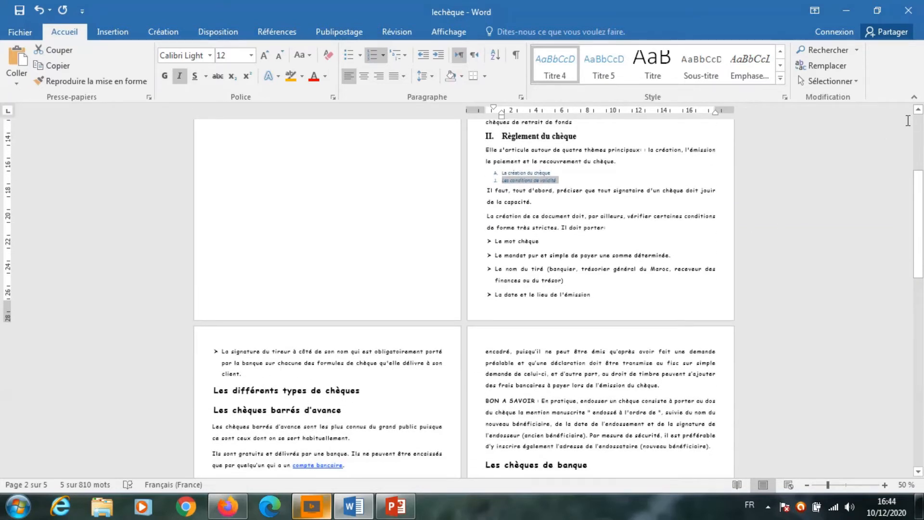
pyautogui.scroll(2, 546, 164)
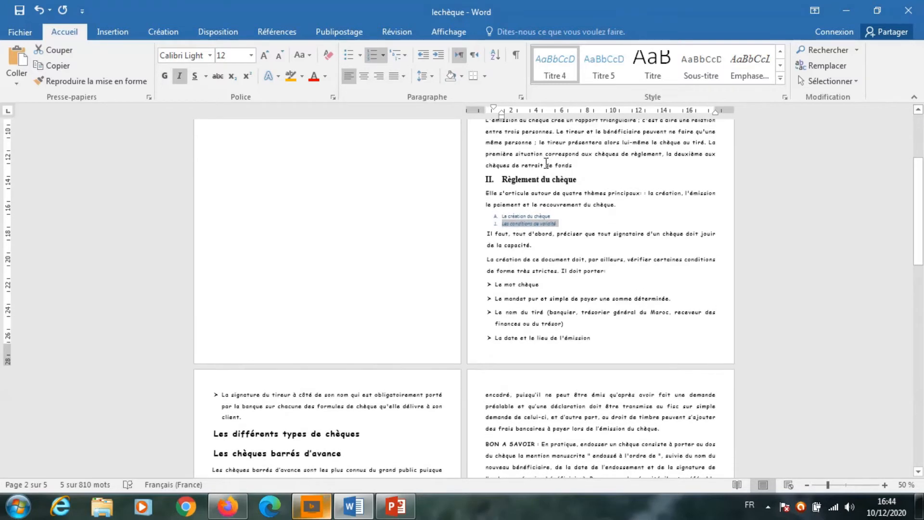
pyautogui.click(541, 179)
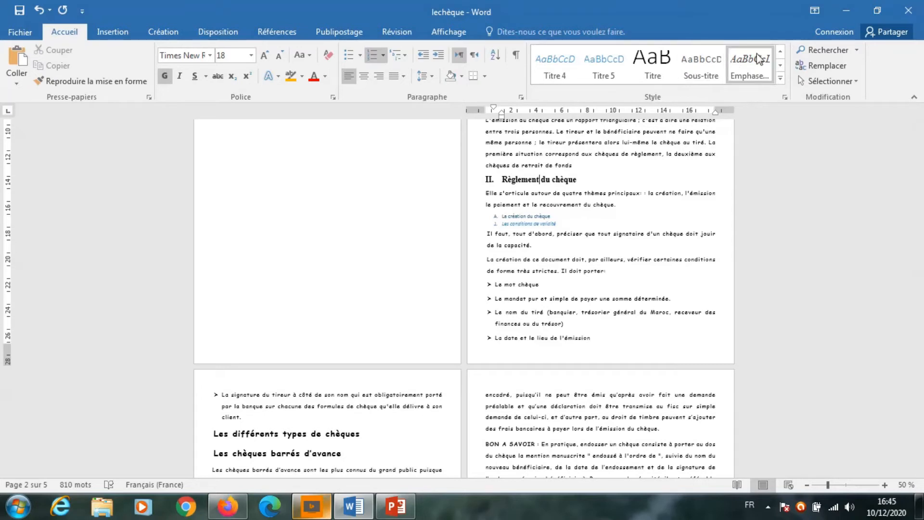
pyautogui.click(780, 52)
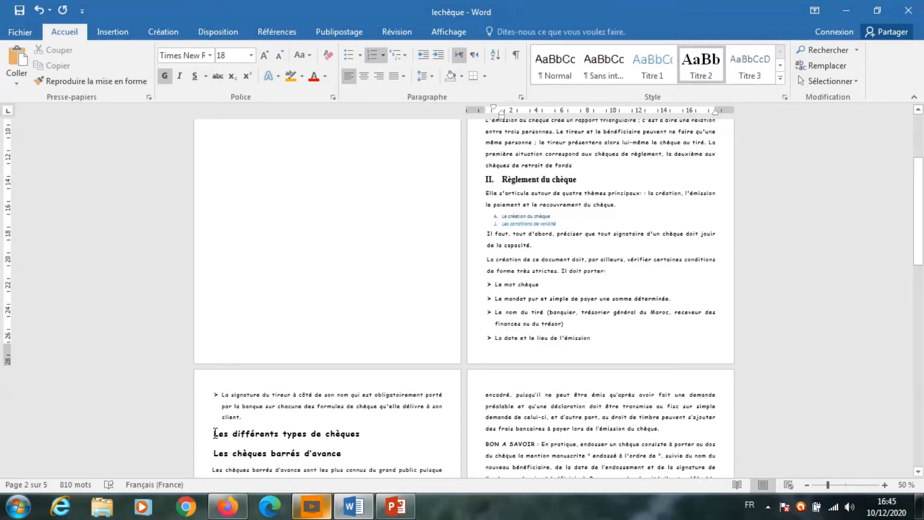
pyautogui.click(197, 438)
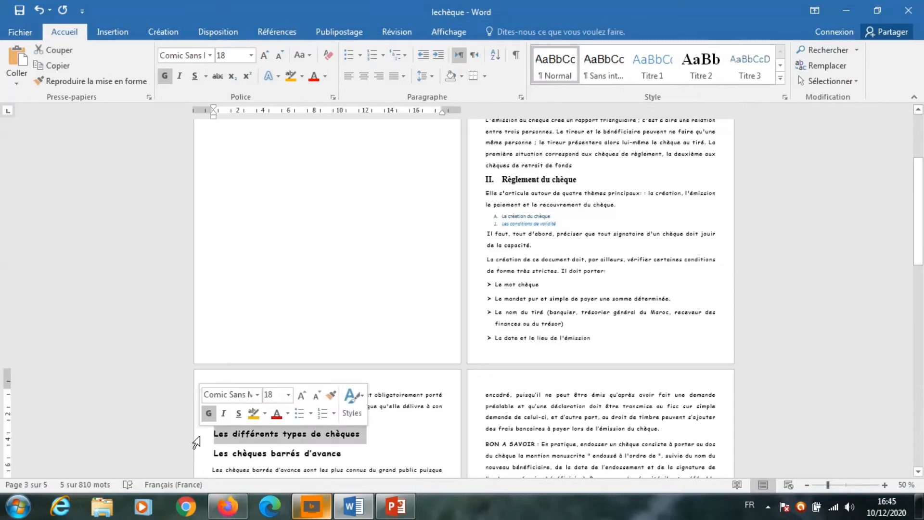
pyautogui.click(706, 73)
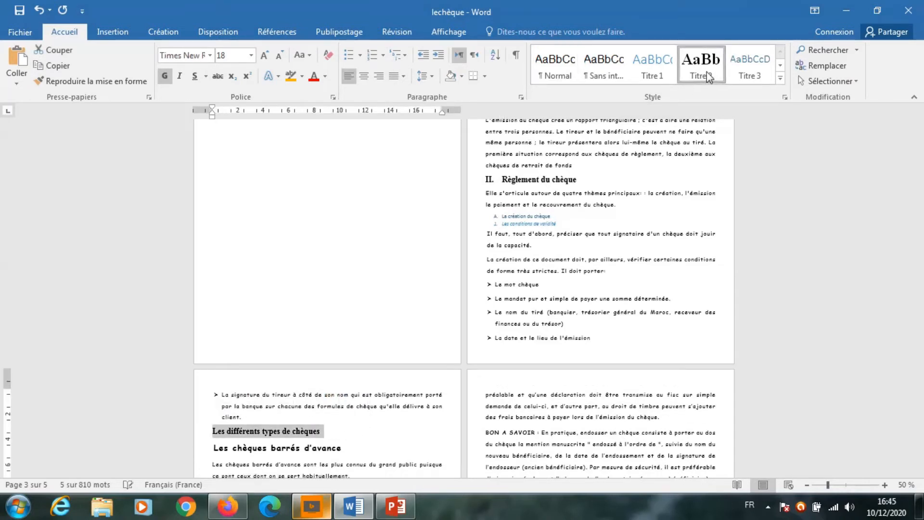
pyautogui.click(382, 51)
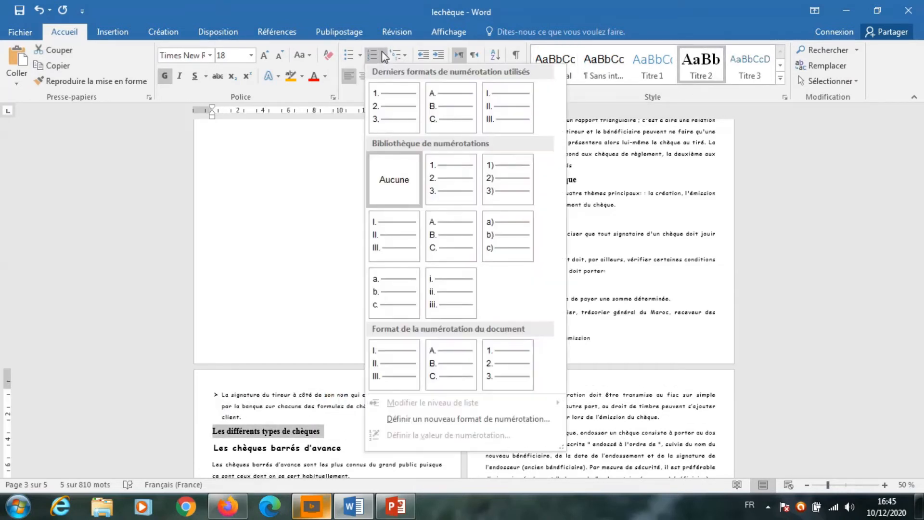
pyautogui.click(395, 236)
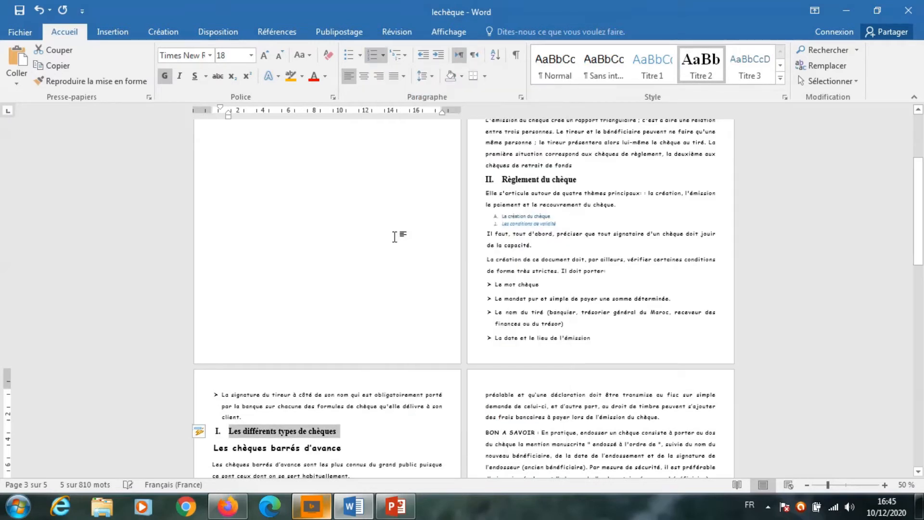
pyautogui.click(200, 431)
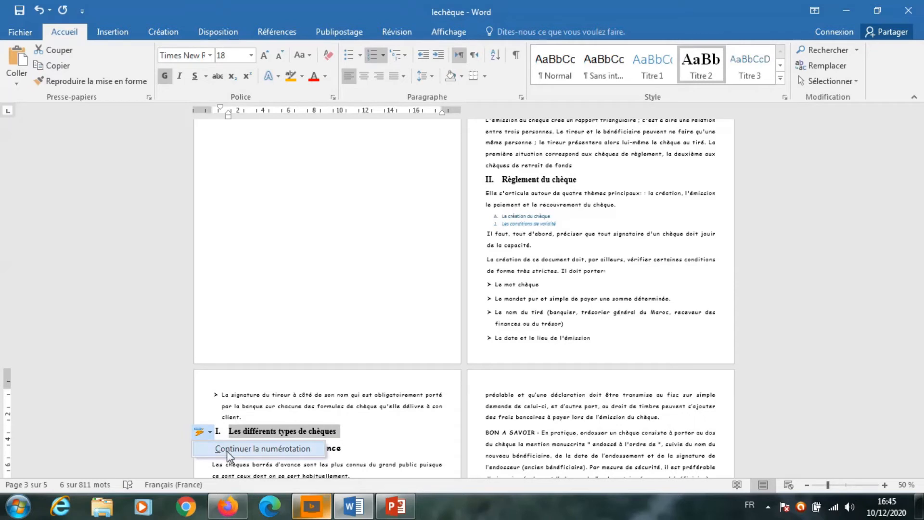
pyautogui.click(262, 448)
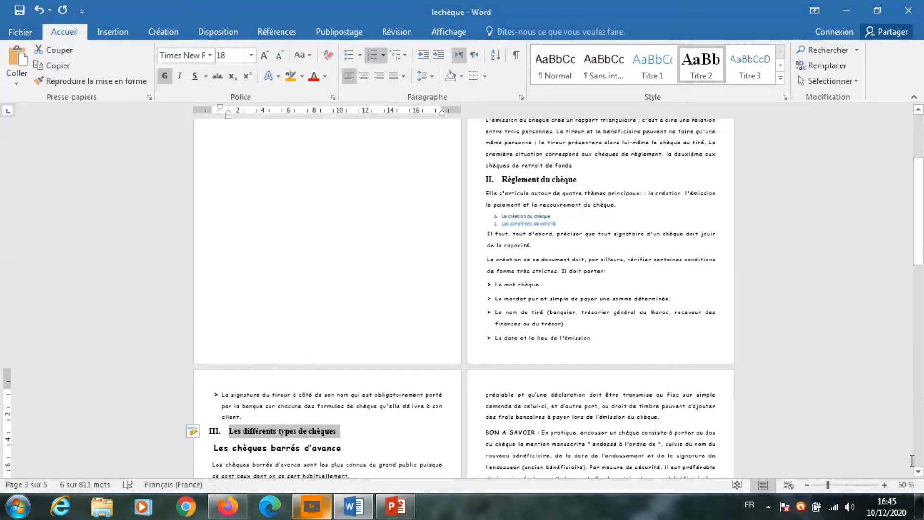
# Apply the Titre 3 style to the heading "Les chèques barrés d'avance" and number it with the A., B., C. format
pyautogui.click(917, 472)
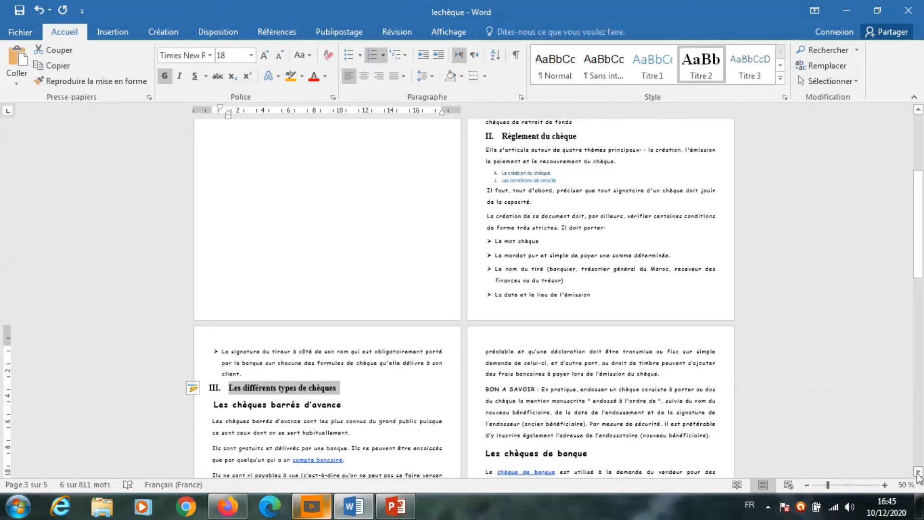
pyautogui.click(918, 472)
pyautogui.click(917, 472)
pyautogui.click(917, 472)
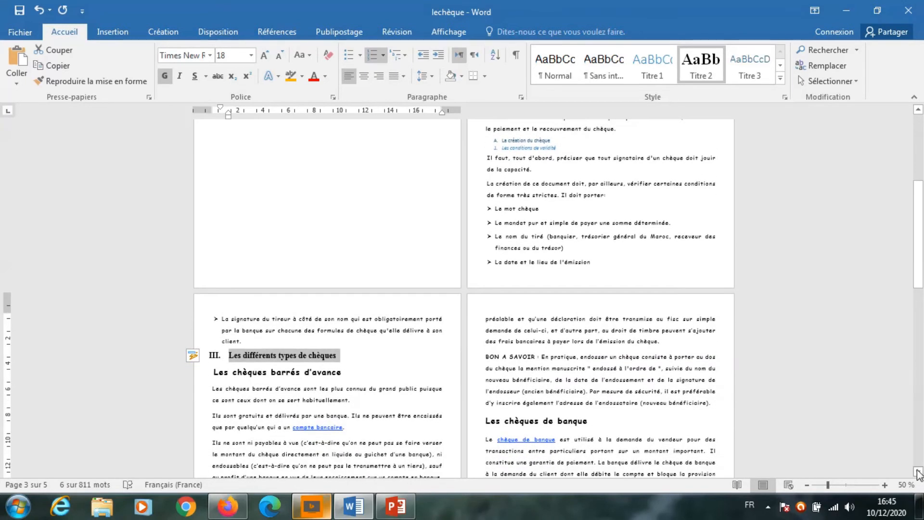
pyautogui.scroll(-3, 416, 318)
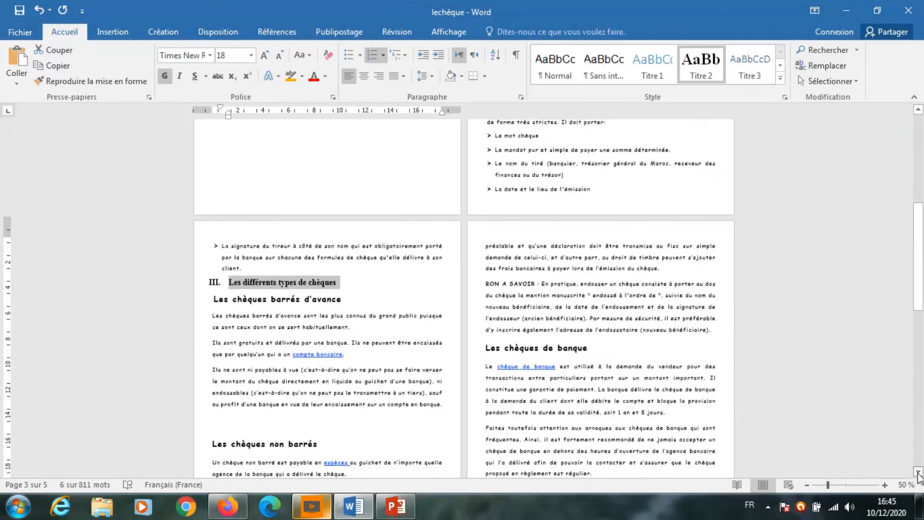
pyautogui.click(197, 287)
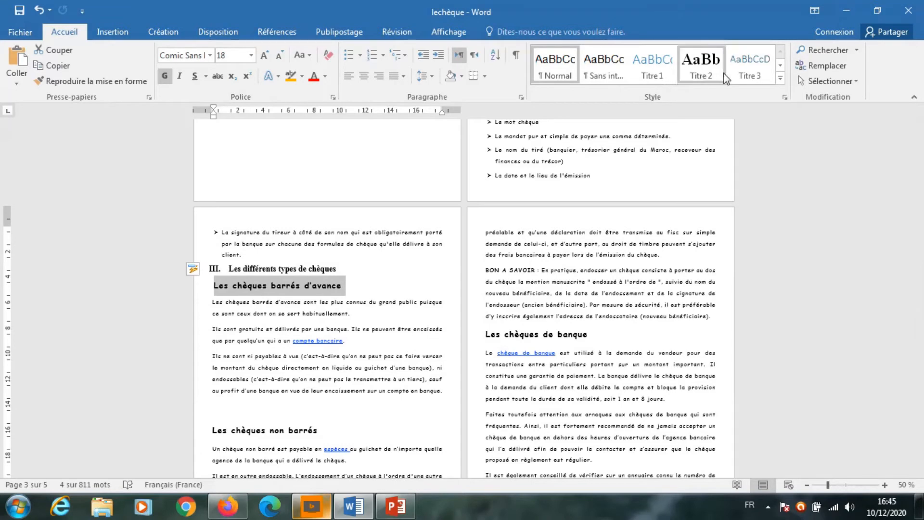
pyautogui.click(743, 74)
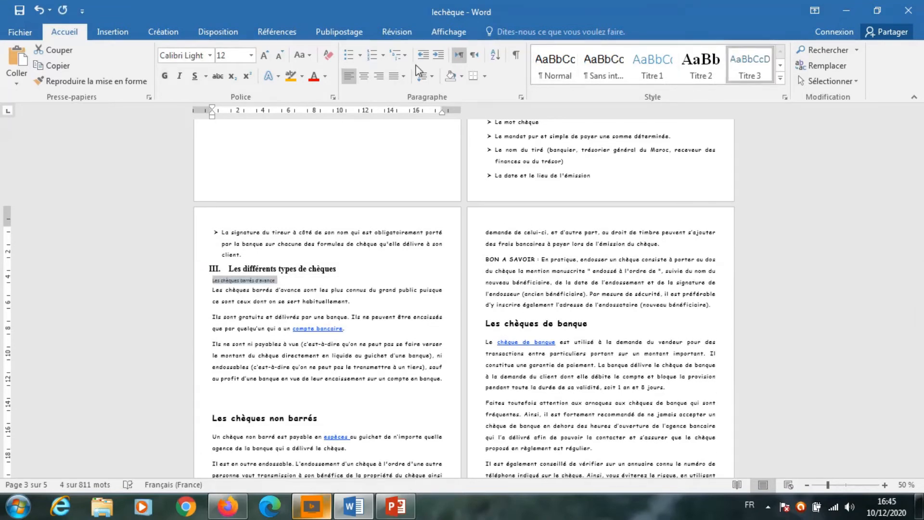
pyautogui.click(383, 58)
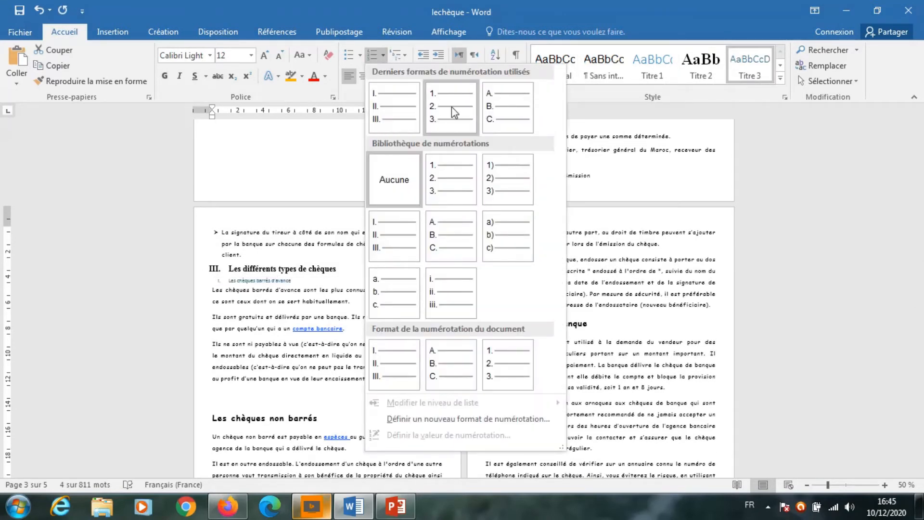
pyautogui.click(500, 112)
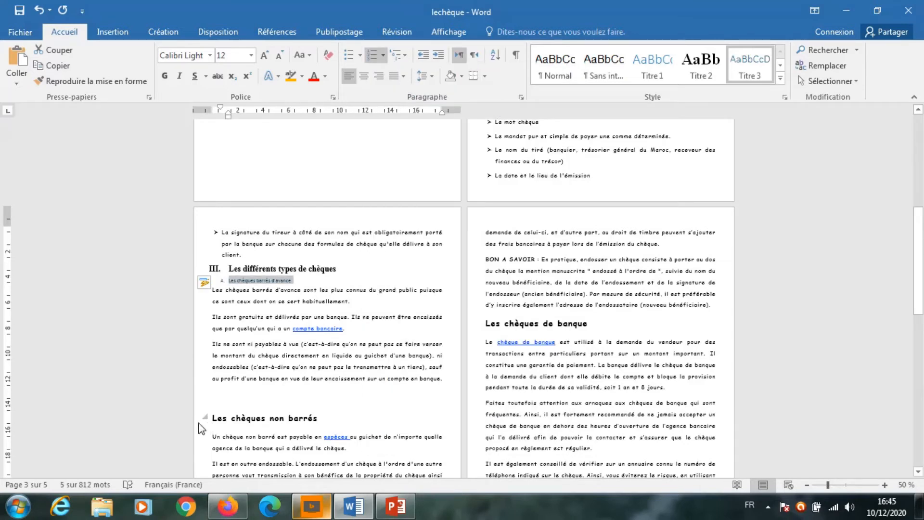
# Apply the Titre 3 style to "Les chèques non barrés" with A., B., C. numbering, continuing from the preceding subheading
pyautogui.tripleClick(220, 416)
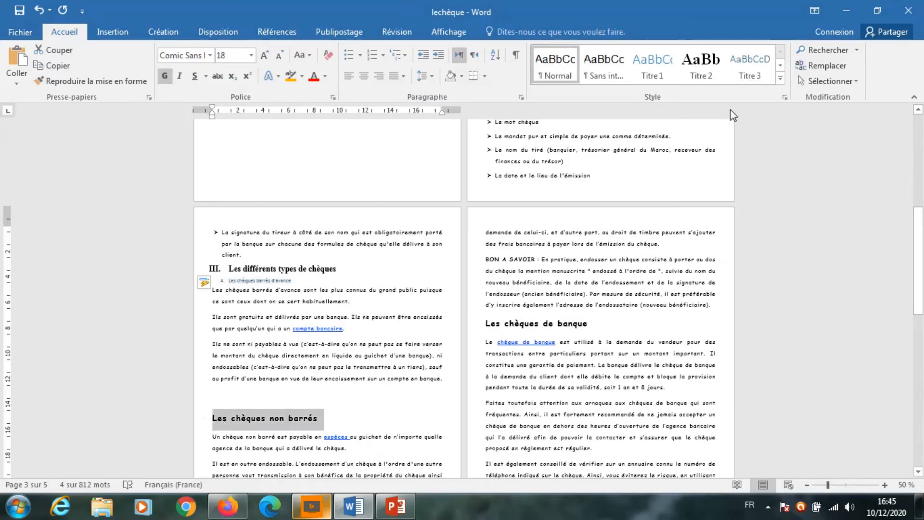
pyautogui.click(753, 79)
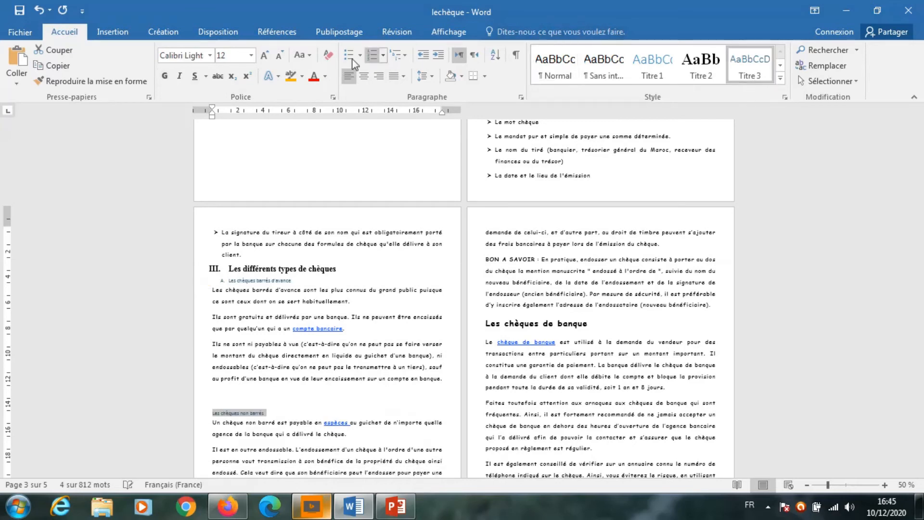
pyautogui.click(385, 54)
pyautogui.click(392, 114)
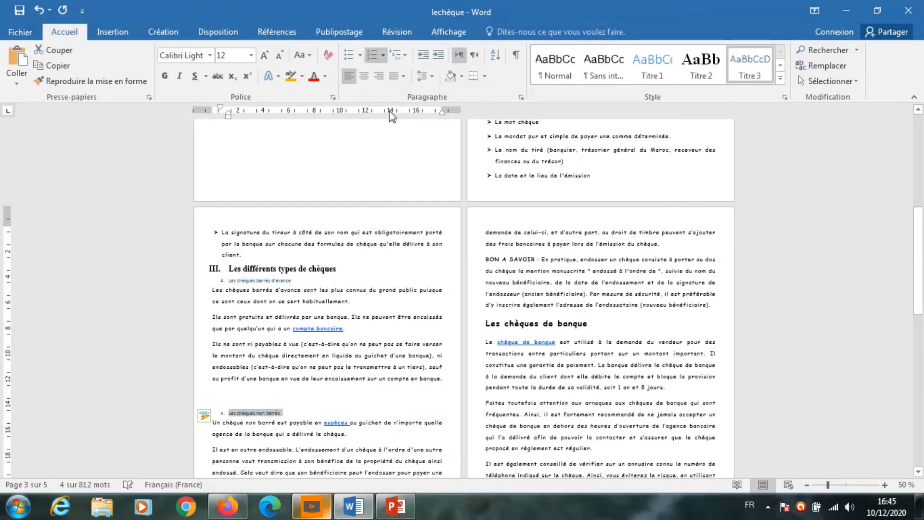
pyautogui.click(206, 417)
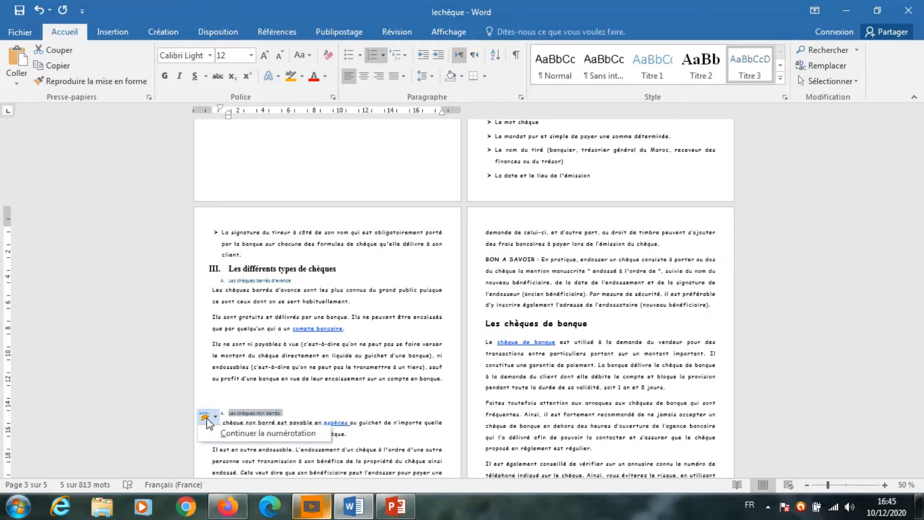
pyautogui.click(232, 431)
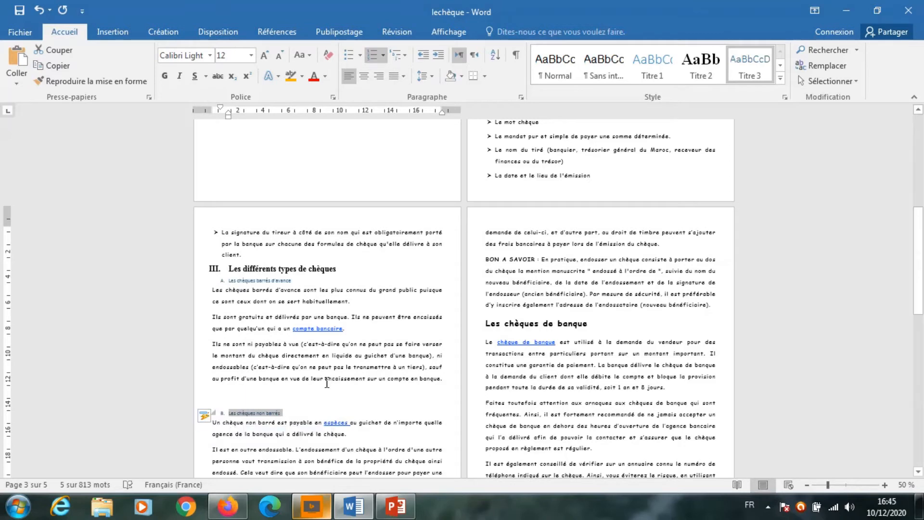
# Apply the Titre 3 style to "Les chèques de banque" with A., B., C. numbering, continuing from the preceding subheading
pyautogui.tripleClick(491, 328)
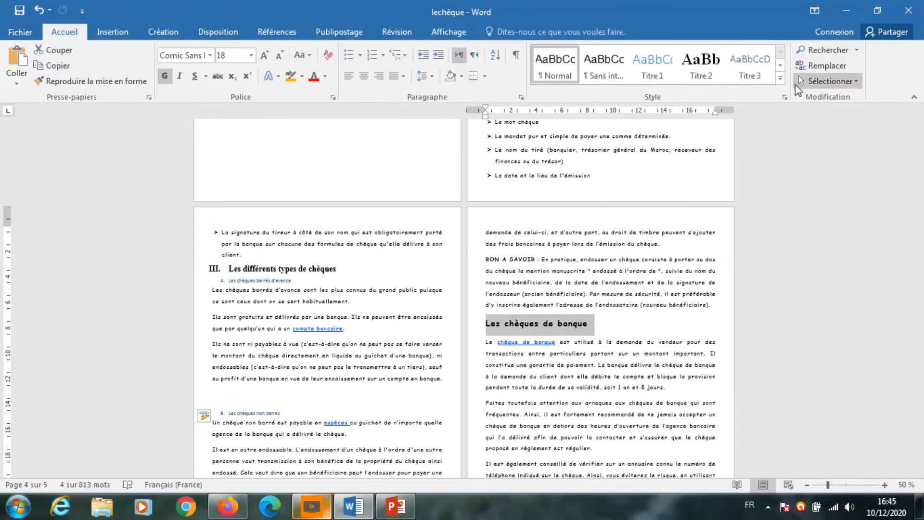
pyautogui.click(750, 65)
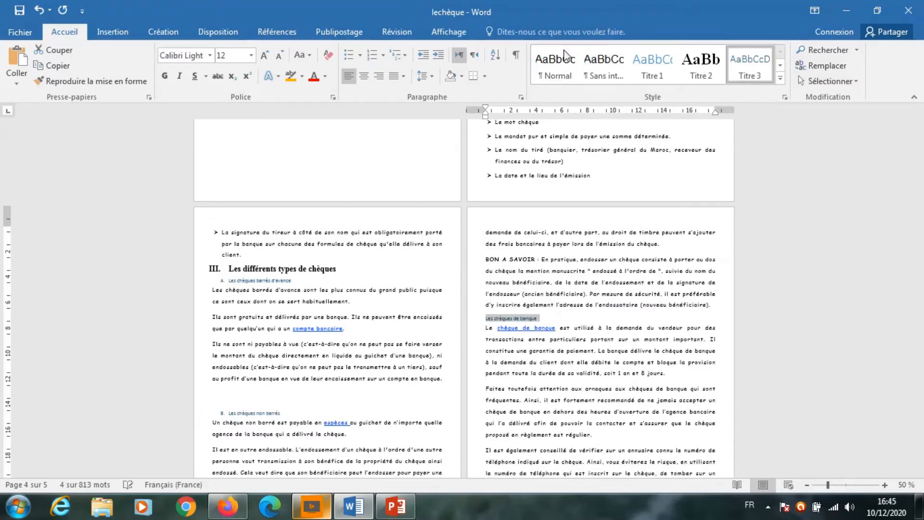
pyautogui.click(383, 56)
pyautogui.click(391, 108)
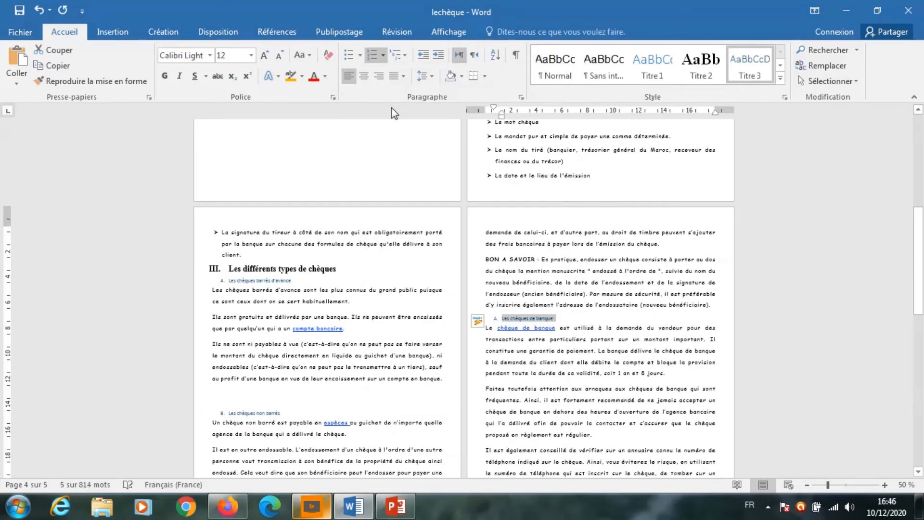
pyautogui.click(477, 322)
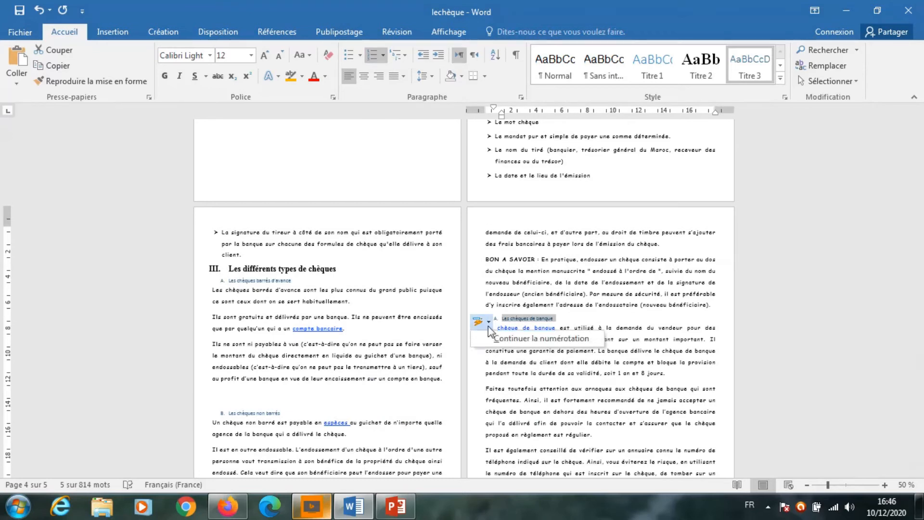
pyautogui.click(509, 340)
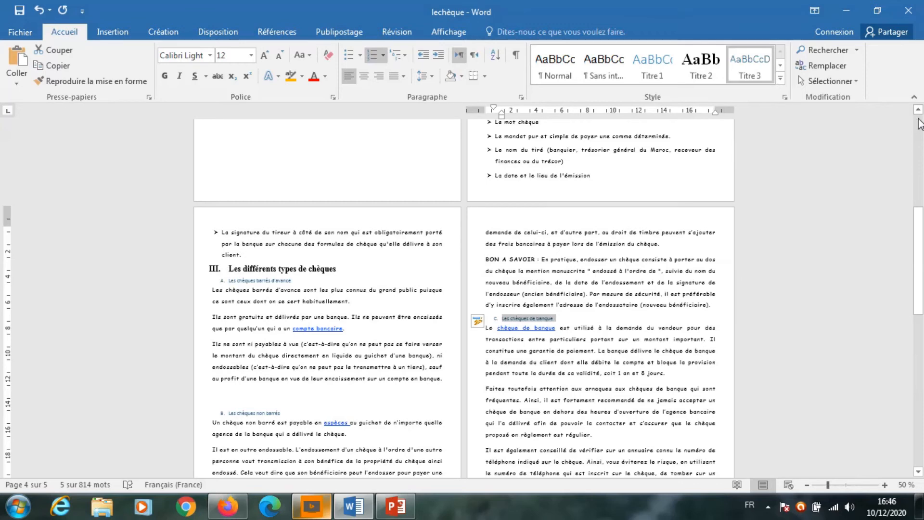
# Add an empty line below the "Table des matières" title on the first page
pyautogui.click(919, 125)
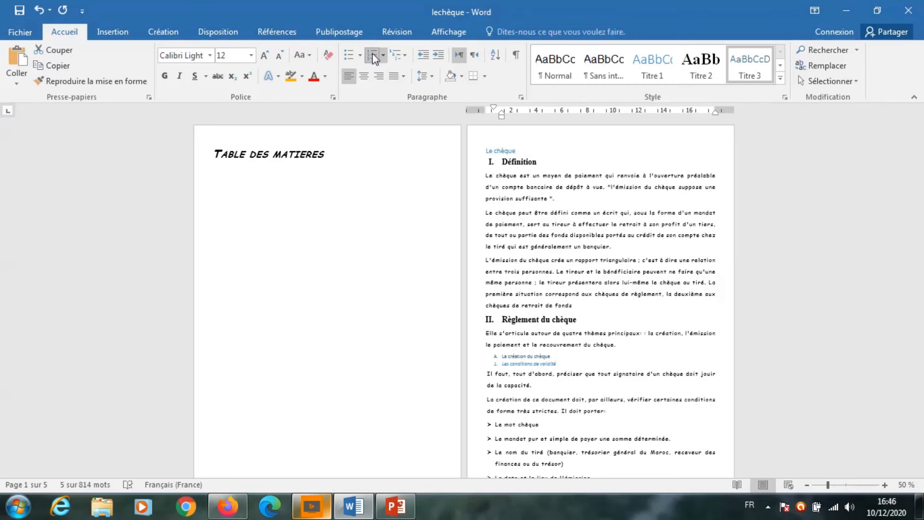
pyautogui.click(237, 175)
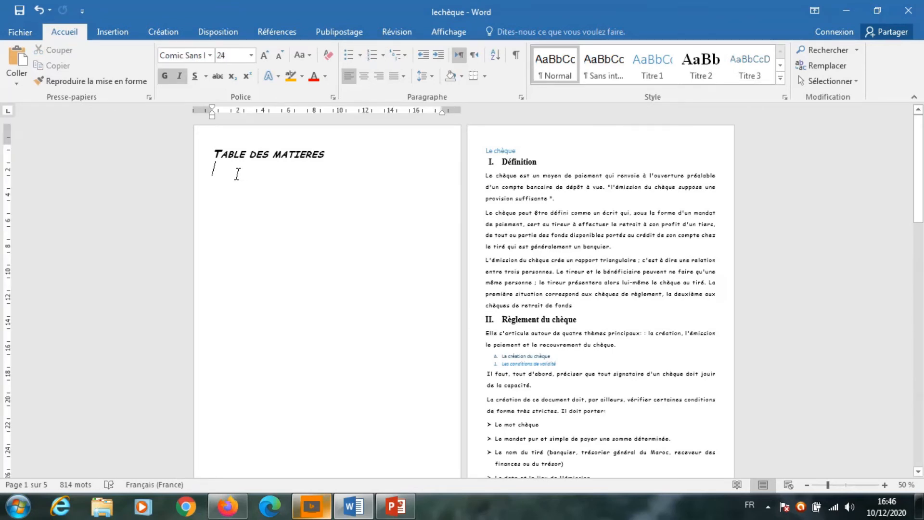
pyautogui.press('Return')
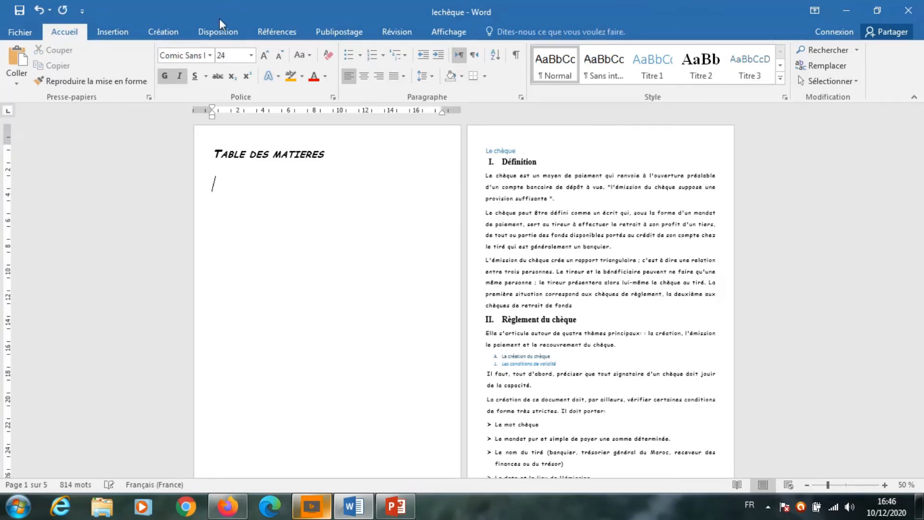
# Insert a custom table of contents below the title, using the Soigné format after trying Classique
pyautogui.click(272, 33)
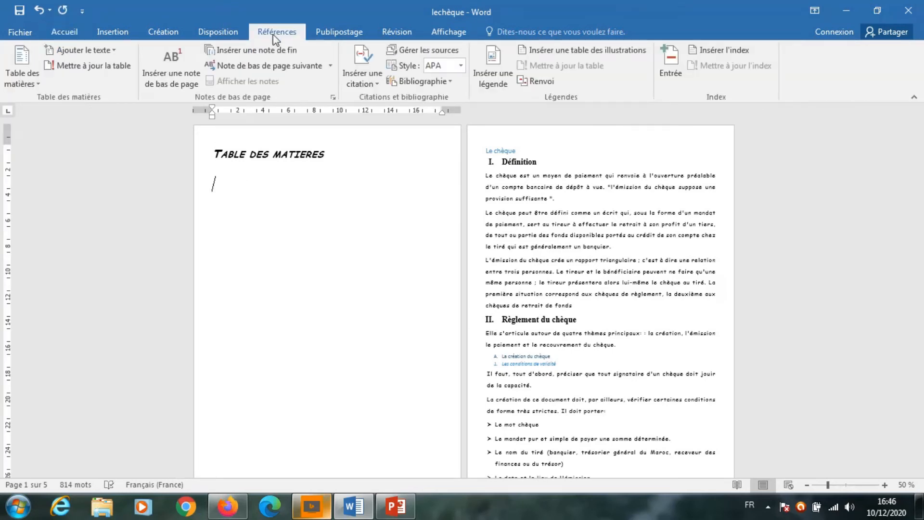
pyautogui.click(36, 86)
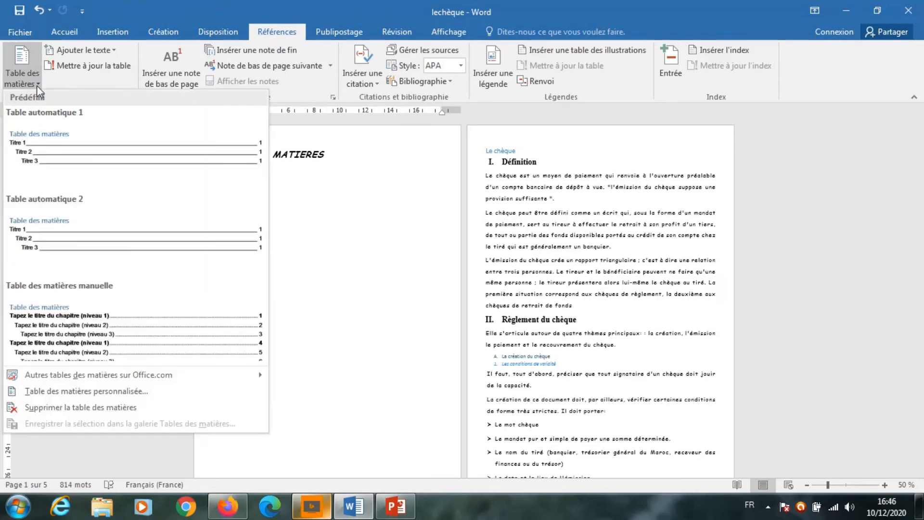
pyautogui.click(91, 393)
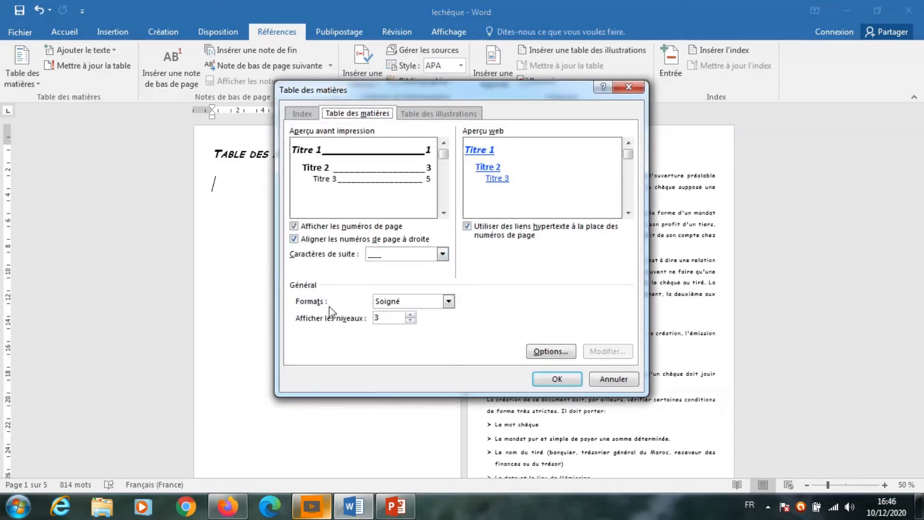
pyautogui.click(449, 301)
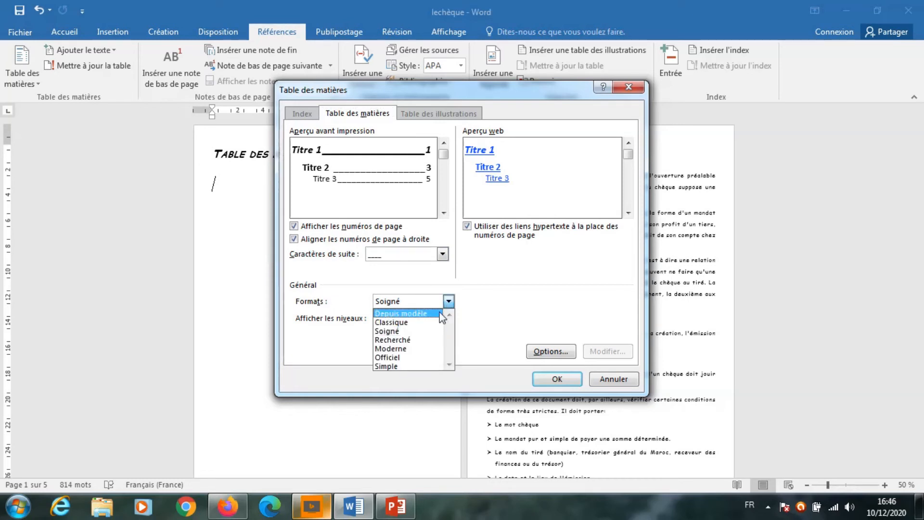
pyautogui.click(407, 320)
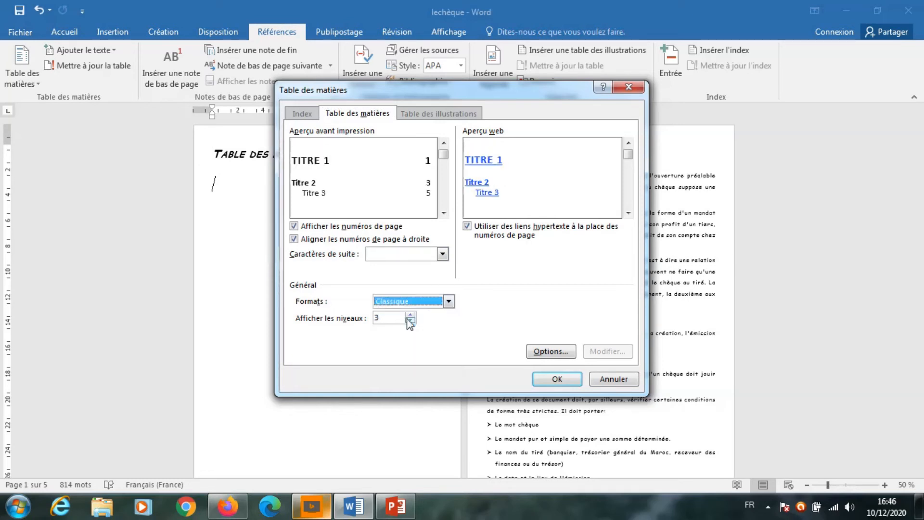
pyautogui.click(449, 301)
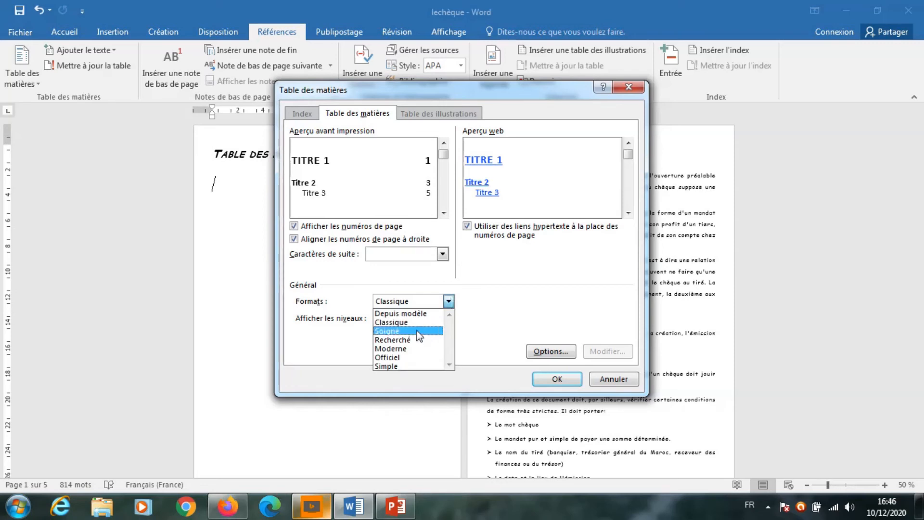
pyautogui.click(398, 331)
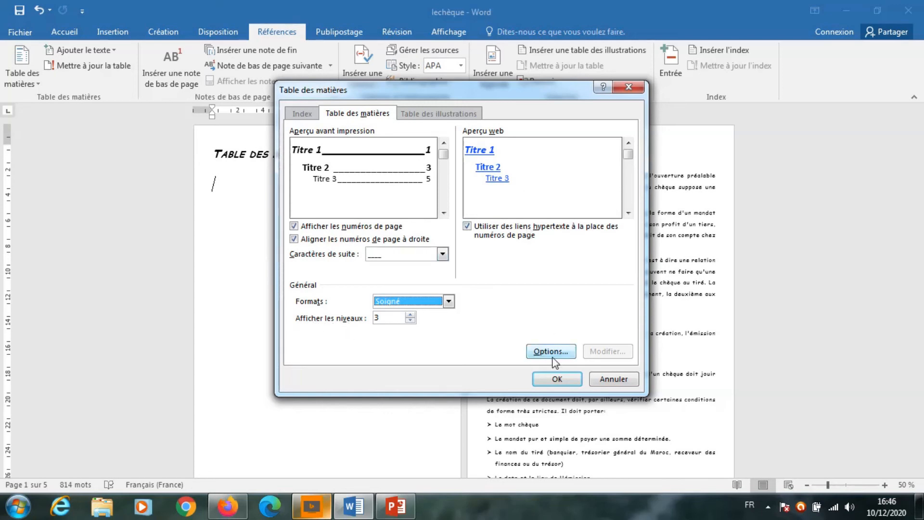
pyautogui.click(557, 380)
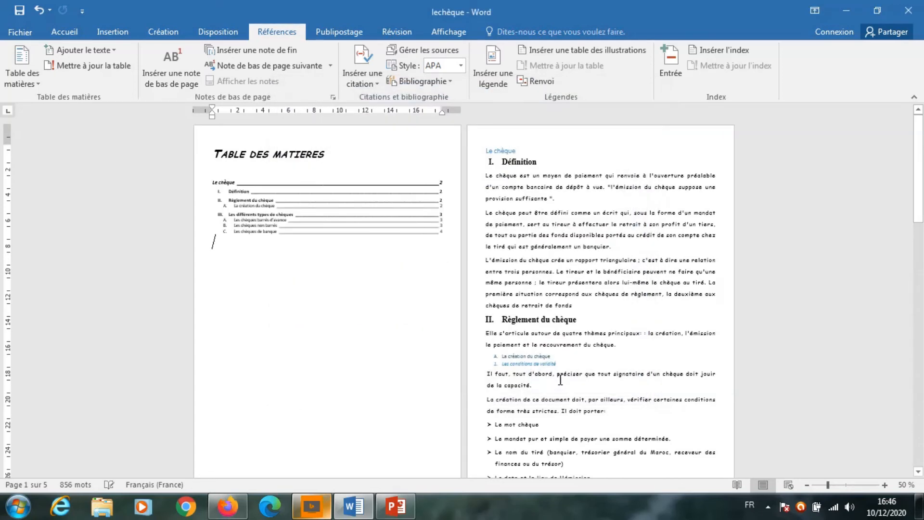
# Enlarge the table of contents to 90 % and follow its "Les chèques de banque" entry to the corresponding section
pyautogui.click(885, 484)
pyautogui.click(884, 485)
pyautogui.click(885, 485)
pyautogui.click(884, 485)
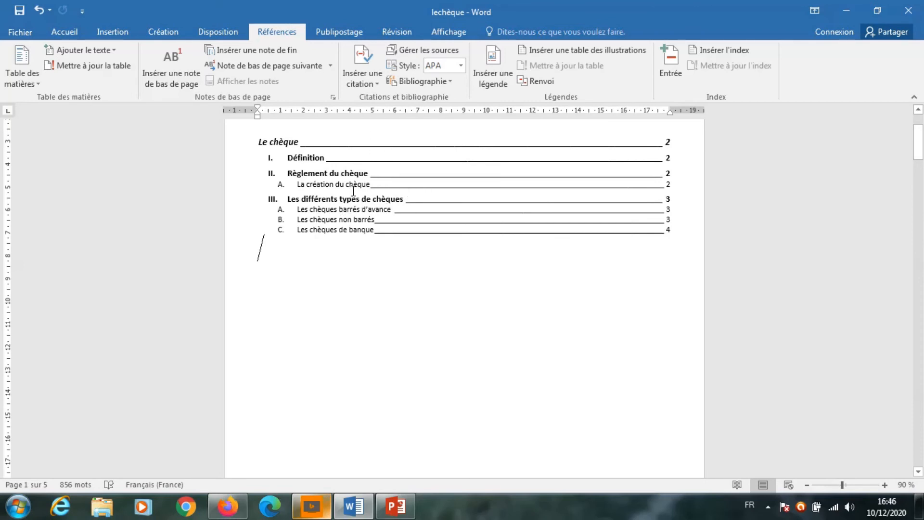
pyautogui.keyDown('ctrl'); pyautogui.click(668, 236); pyautogui.keyUp('ctrl')
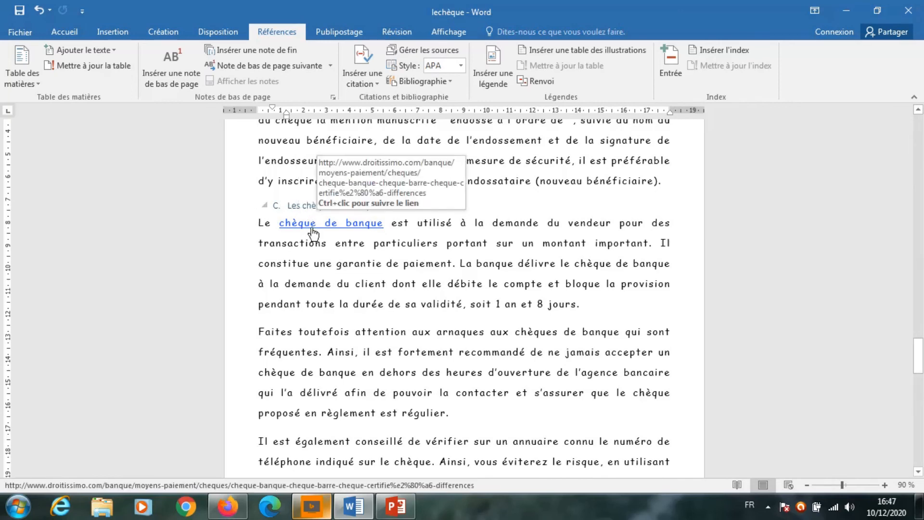
# Return to the table of contents on the first page and update the entire table, not just the page numbers
pyautogui.hotkey('ctrl', 'Home')
pyautogui.click(330, 272)
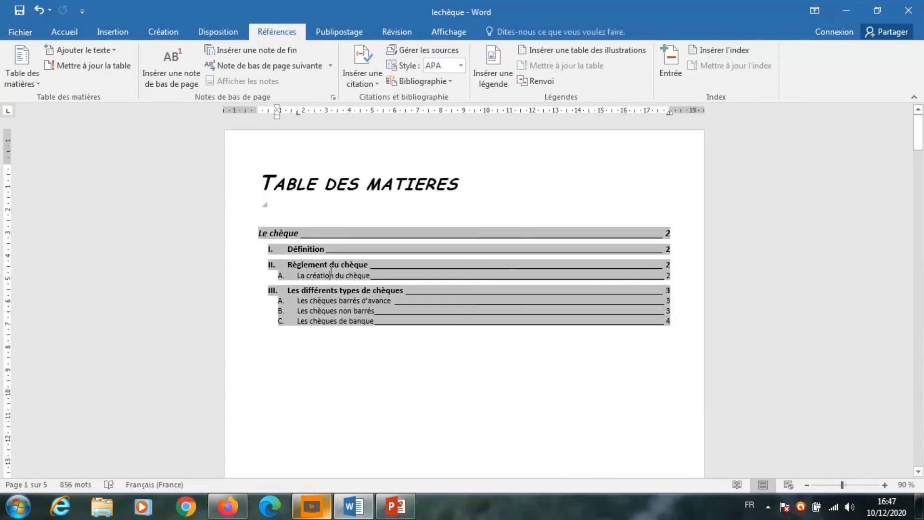
pyautogui.click(806, 485)
pyautogui.click(806, 484)
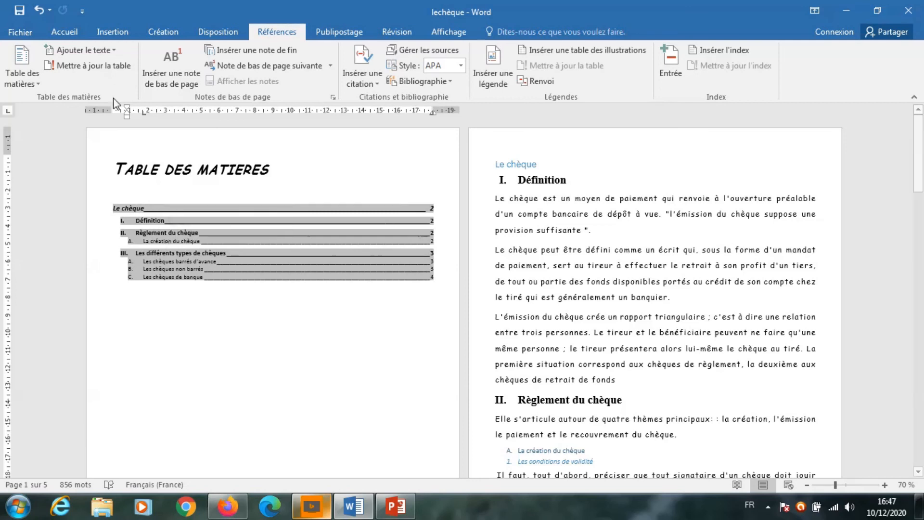
pyautogui.click(91, 71)
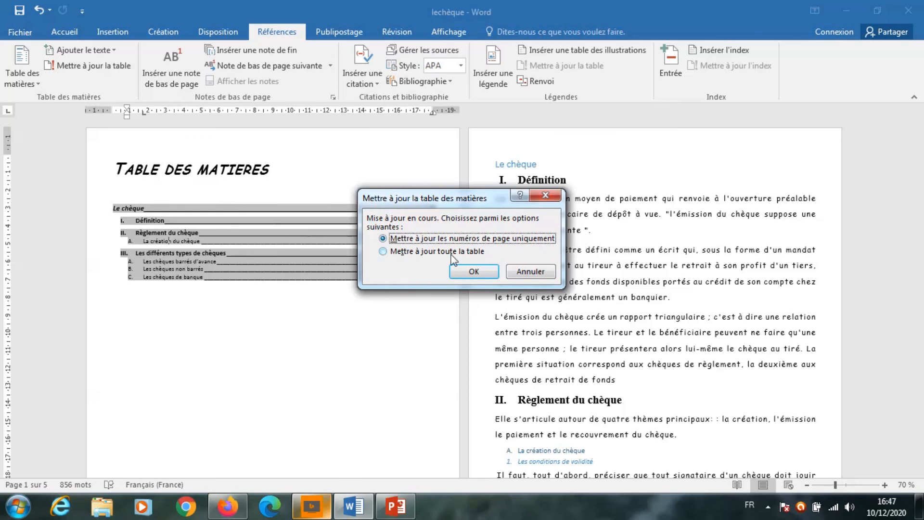
pyautogui.click(383, 251)
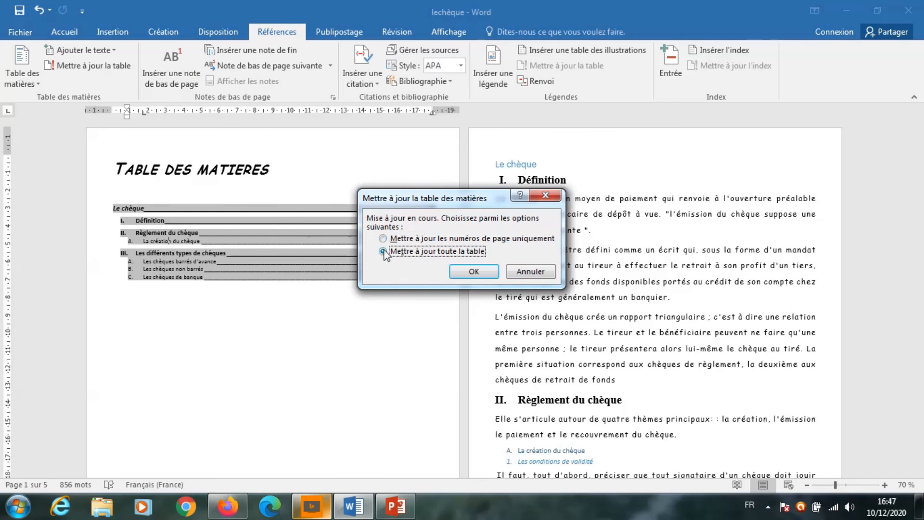
pyautogui.click(471, 273)
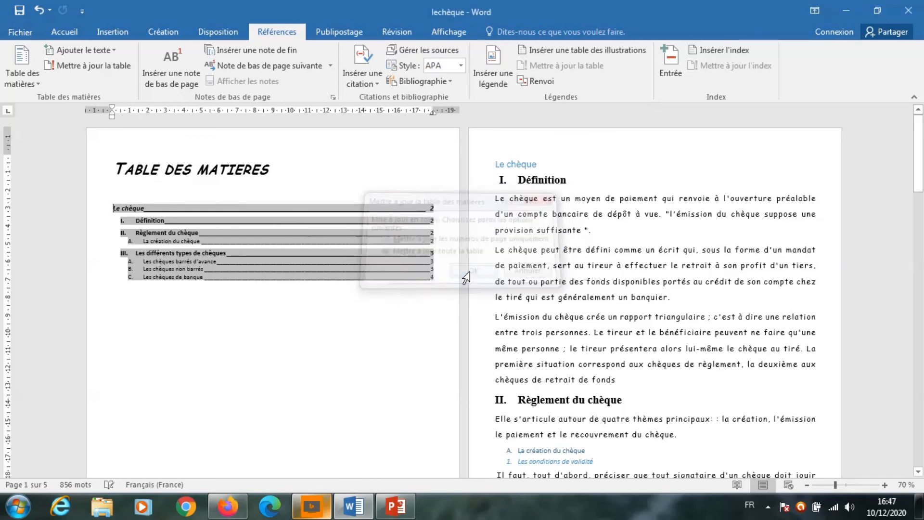